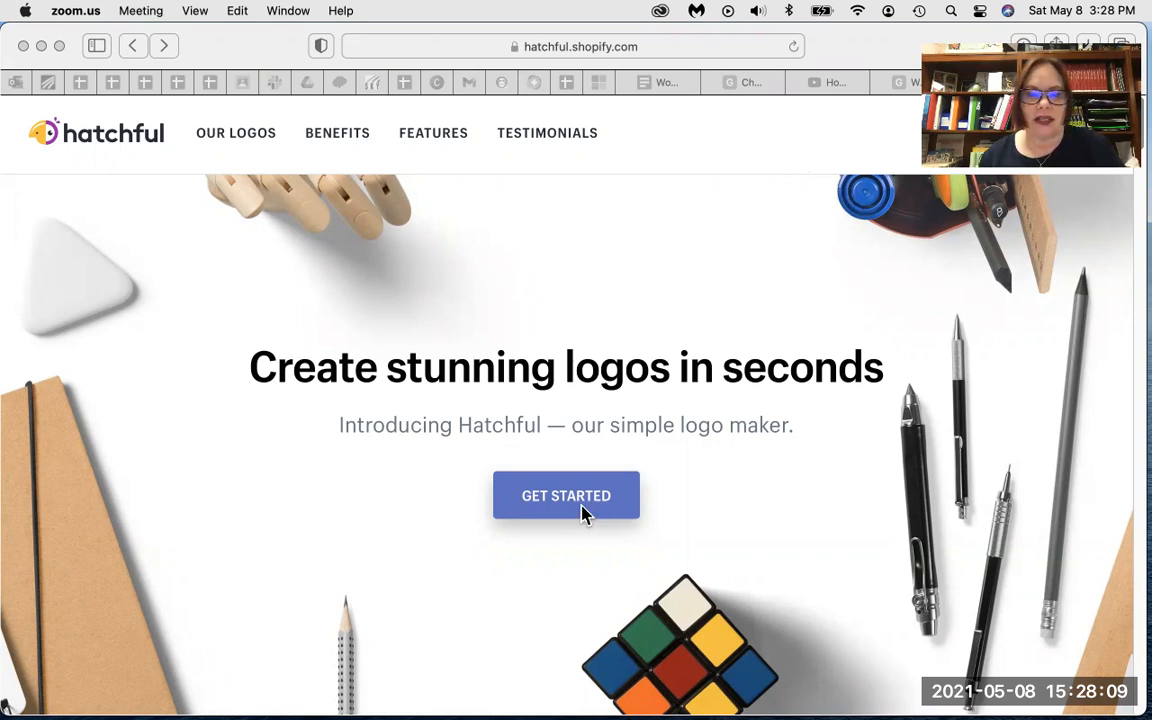
# Step: Start a new logo and choose Art and photos as the business space, continuing to the visual style choices
pyautogui.click(585, 512)
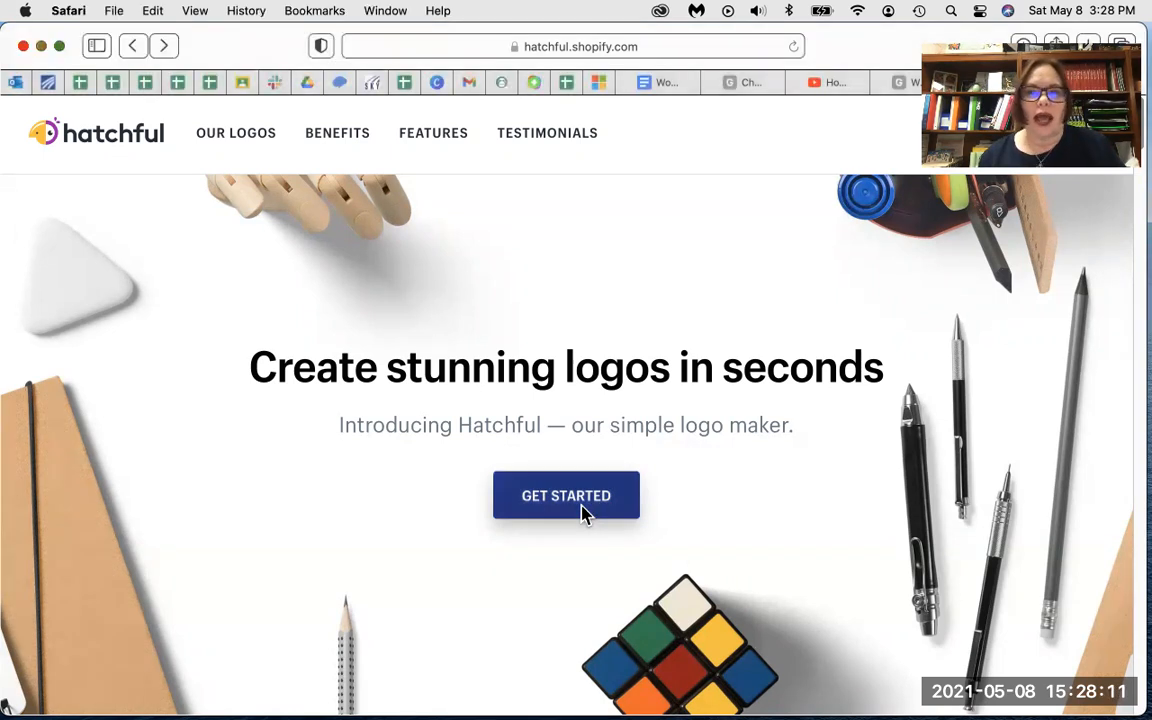
pyautogui.click(584, 506)
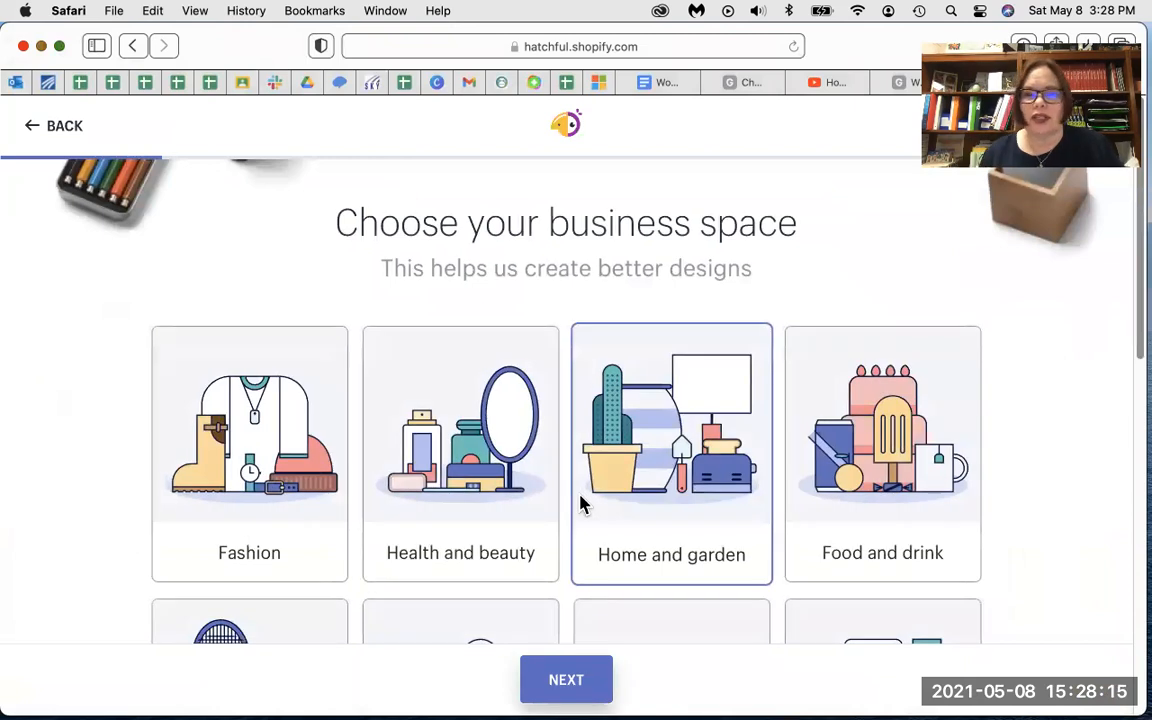
pyautogui.scroll(-1, 666, 558)
pyautogui.scroll(-5, 666, 558)
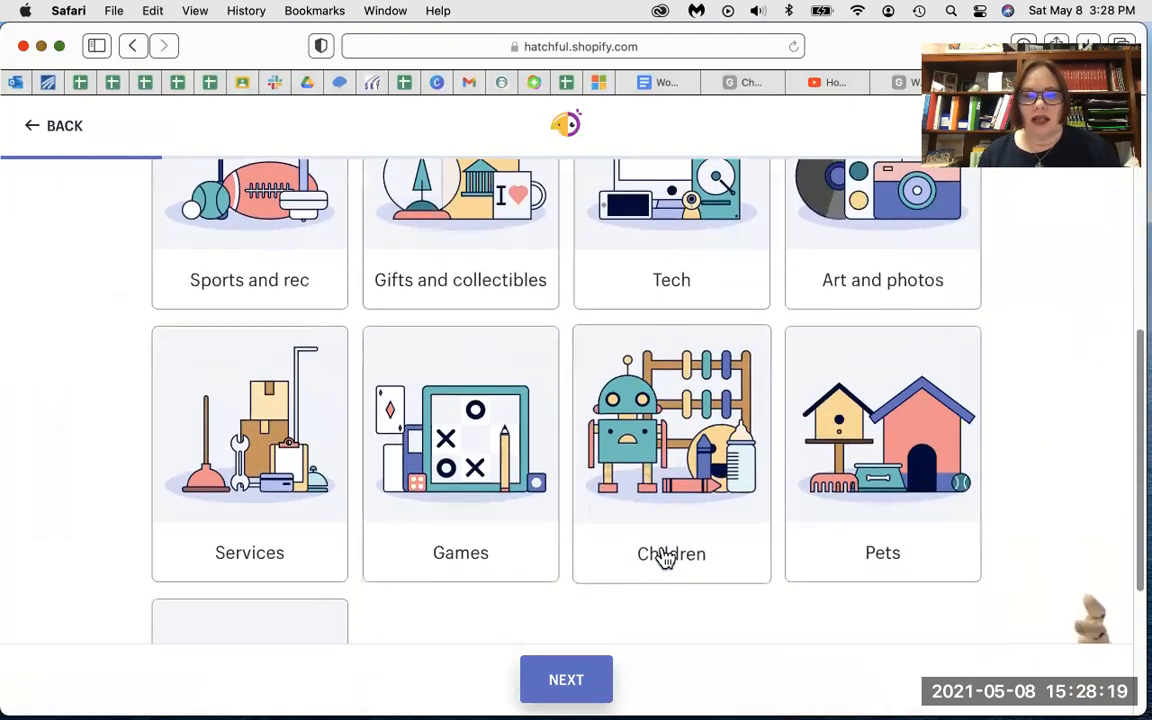
pyautogui.scroll(5, 666, 558)
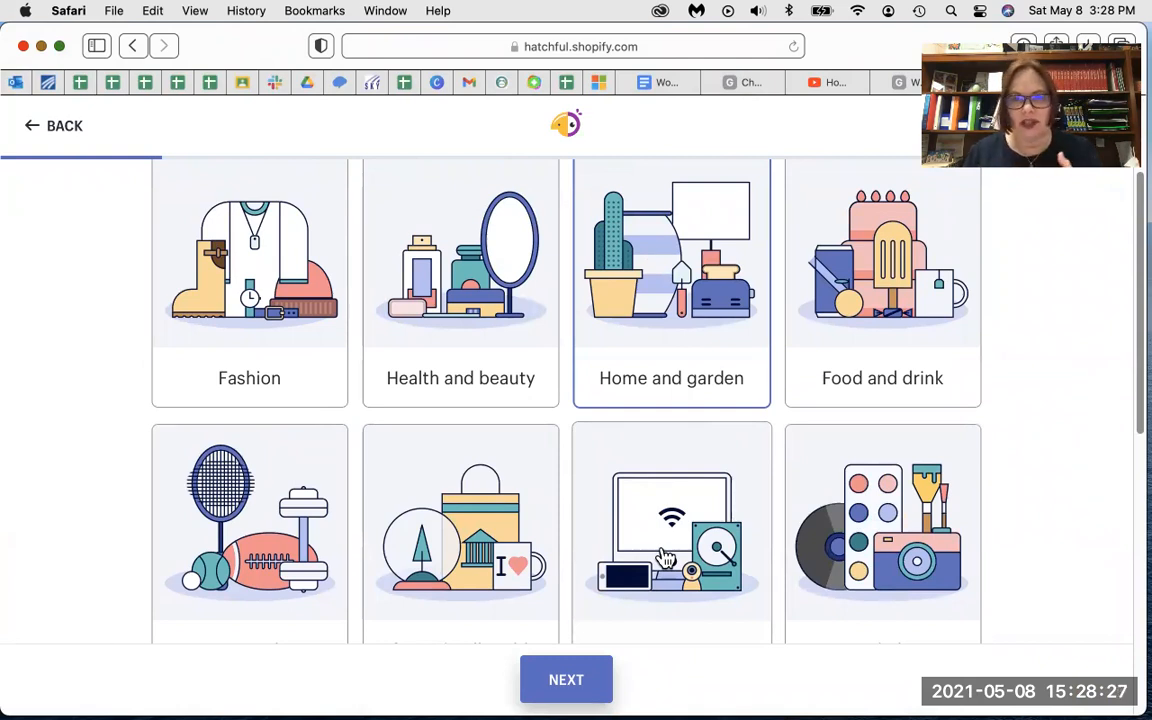
pyautogui.scroll(-1, 811, 390)
pyautogui.scroll(-1, 811, 390)
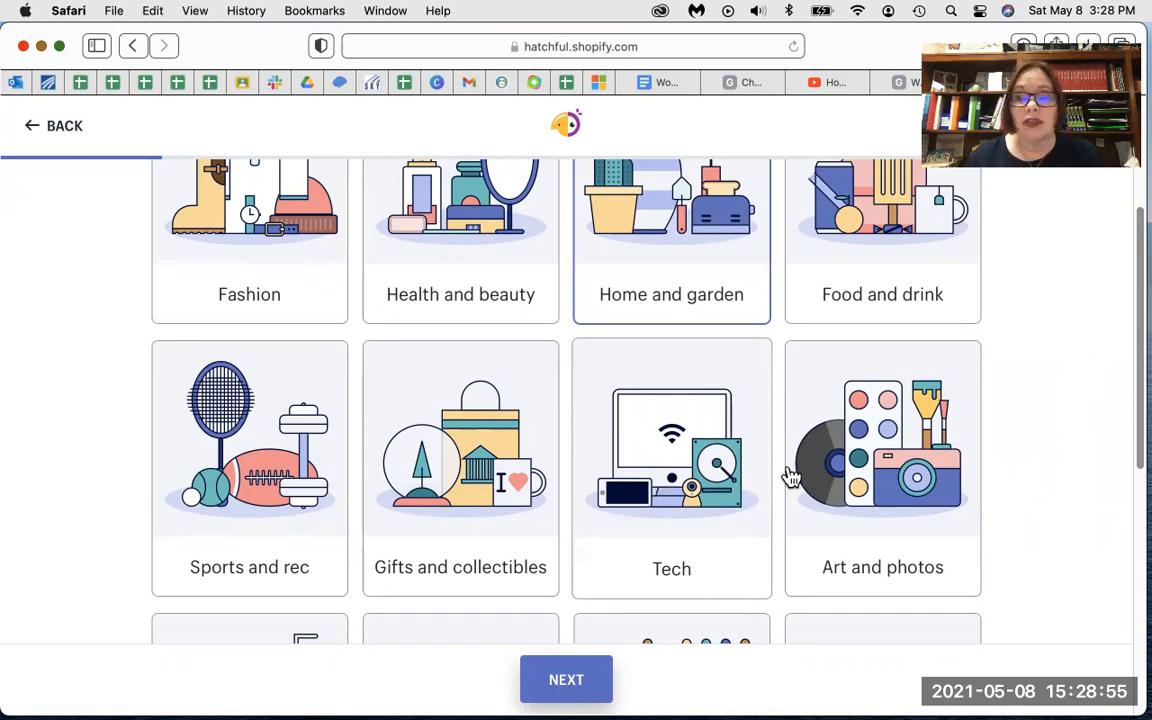
pyautogui.click(862, 490)
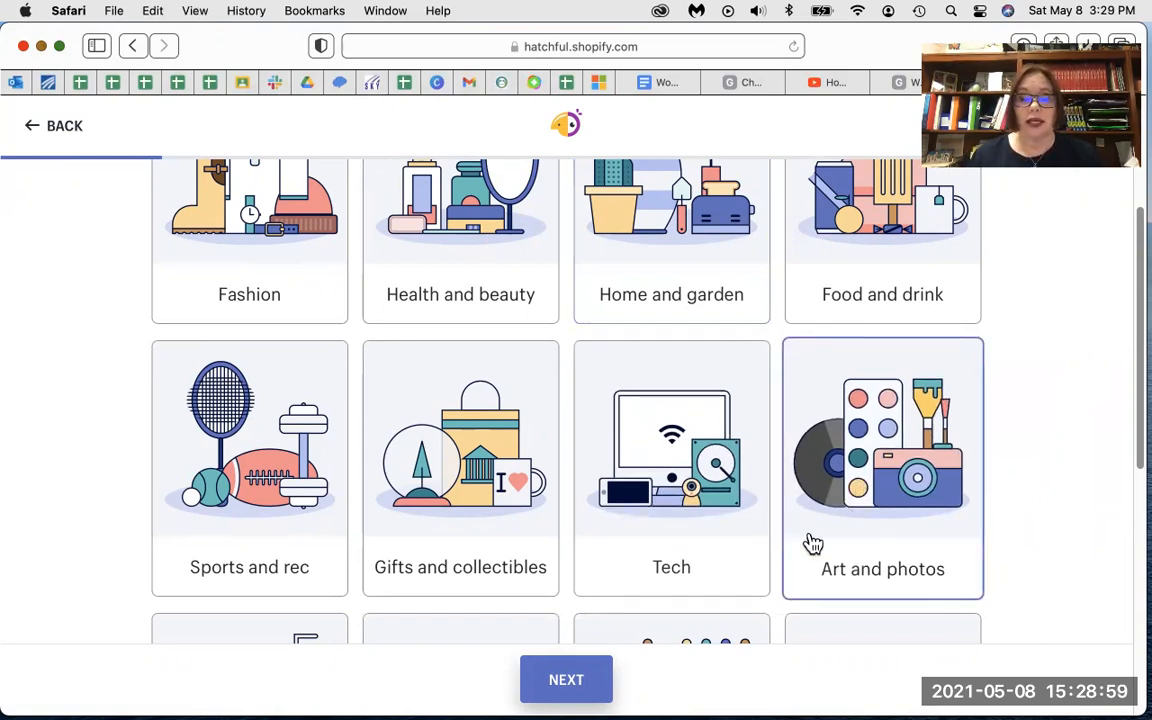
pyautogui.click(600, 696)
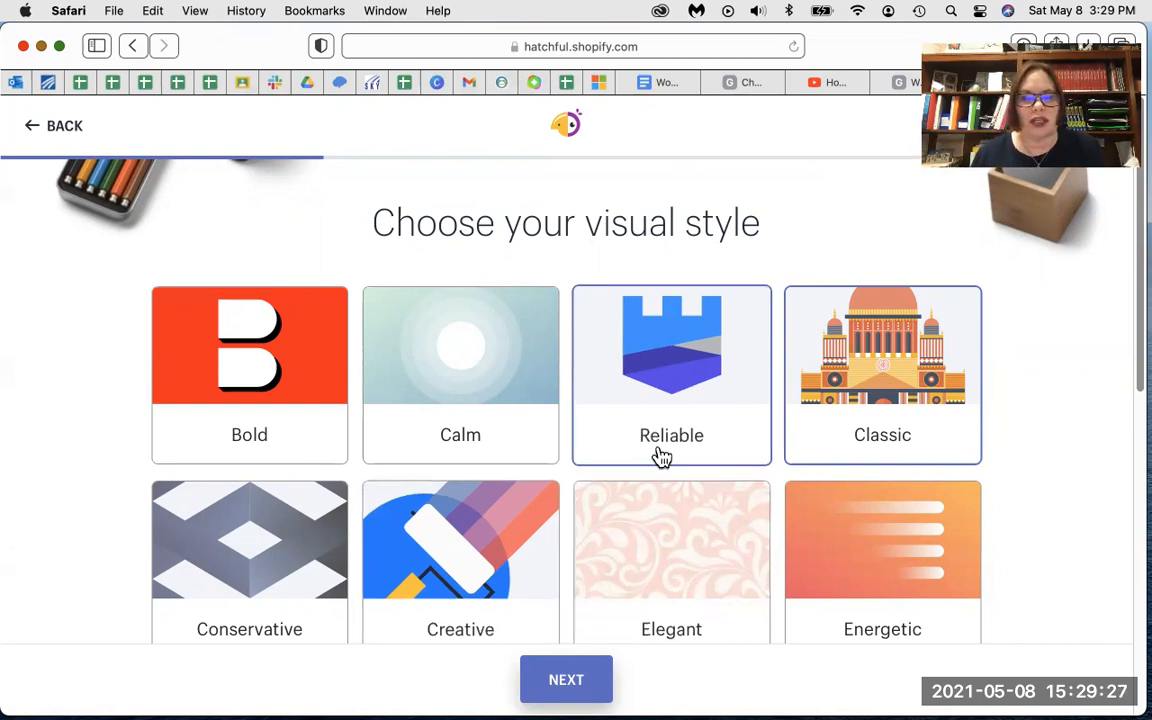
# Step: Add Elegant to the selected visual styles alongside Reliable and Classic, and continue to the business name
pyautogui.scroll(-3, 661, 458)
pyautogui.scroll(2, 661, 458)
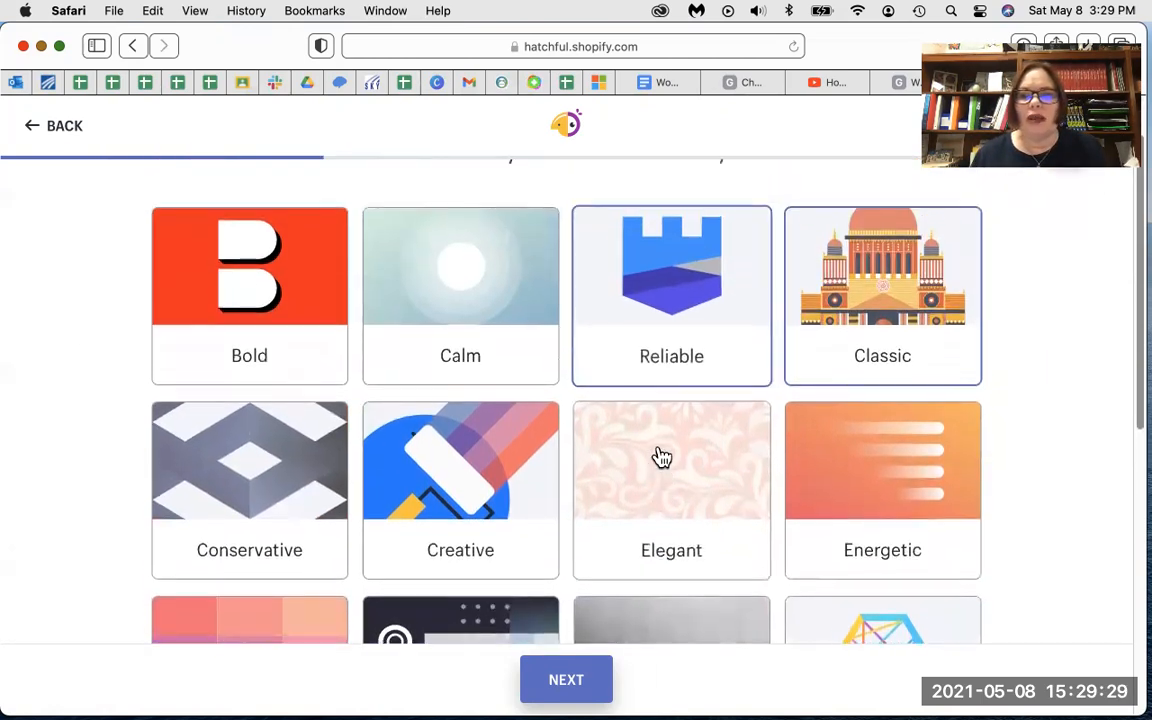
pyautogui.scroll(-2, 699, 327)
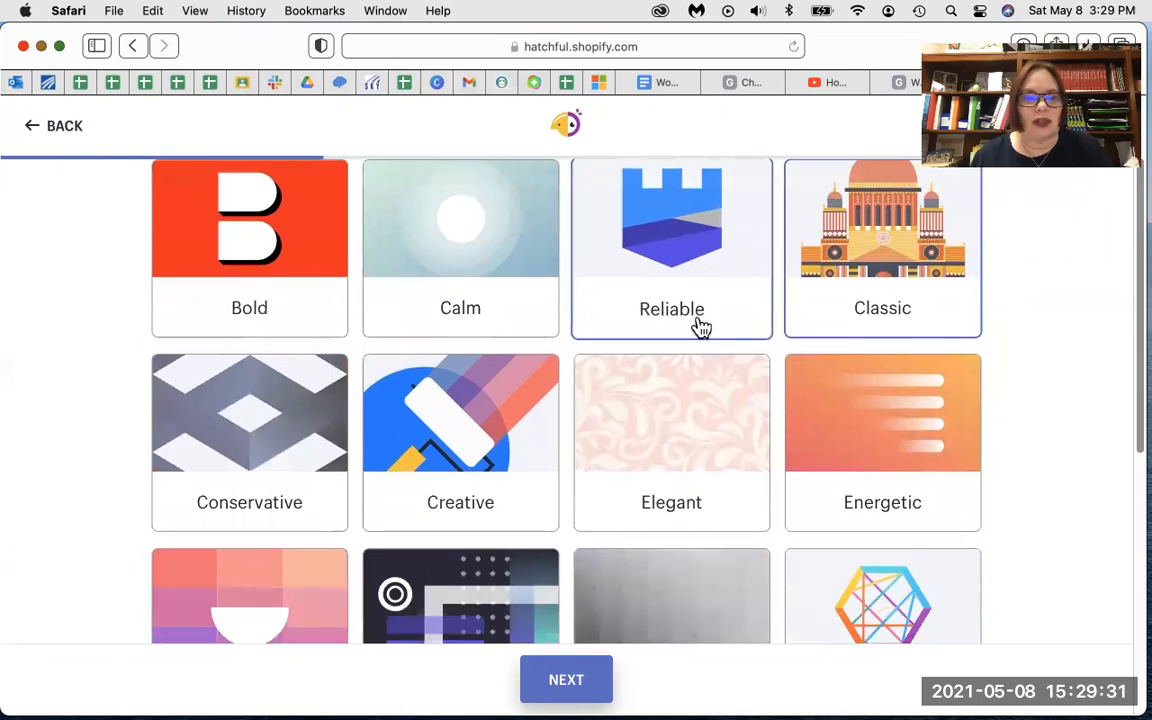
pyautogui.click(704, 384)
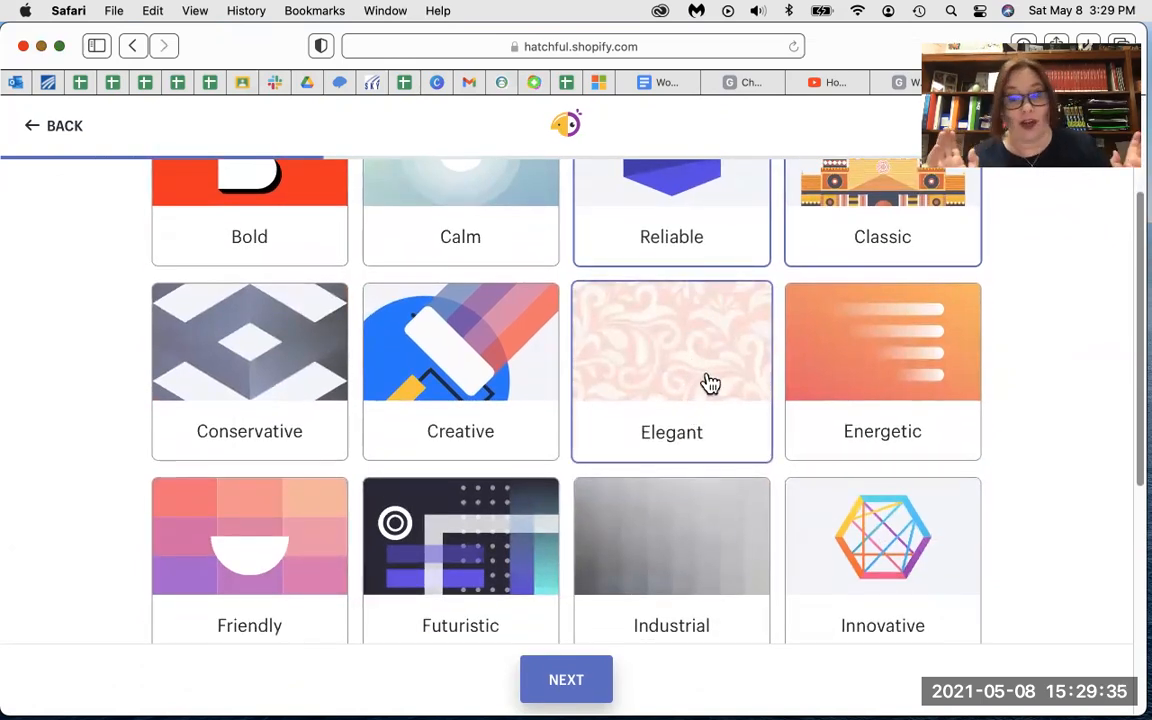
pyautogui.click(582, 690)
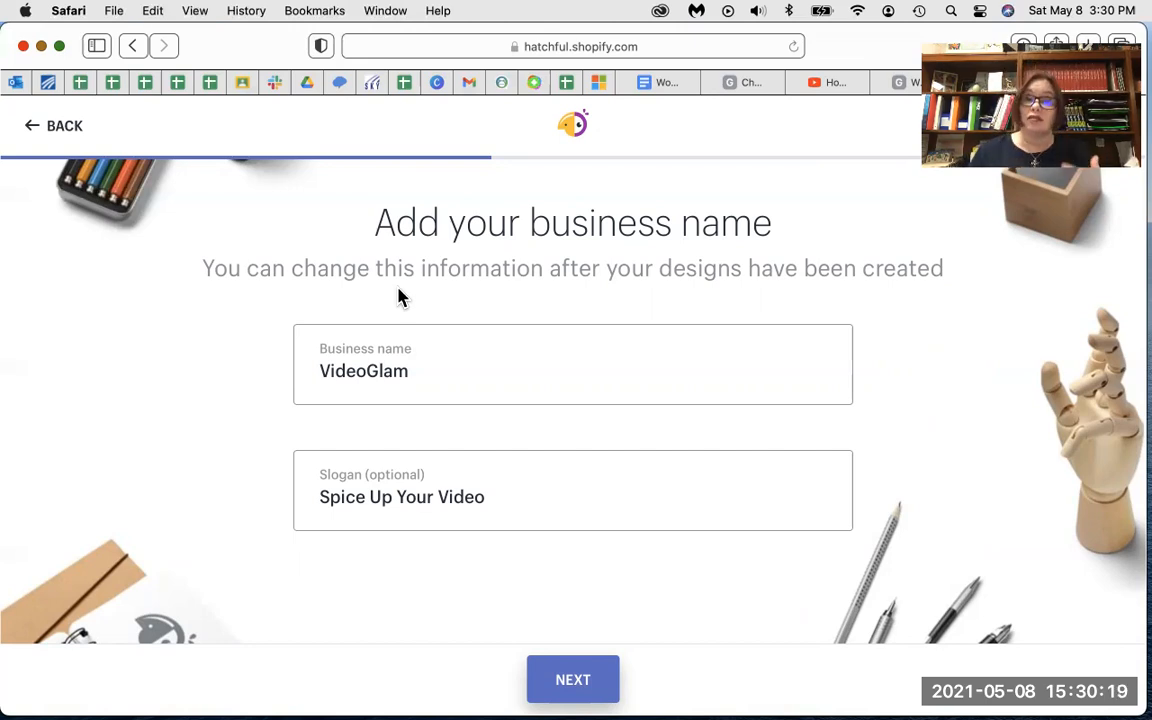
# Step: Accept the name VideoGlam with its slogan, add Business cards to the logo's uses, and generate the logo designs
pyautogui.click(577, 690)
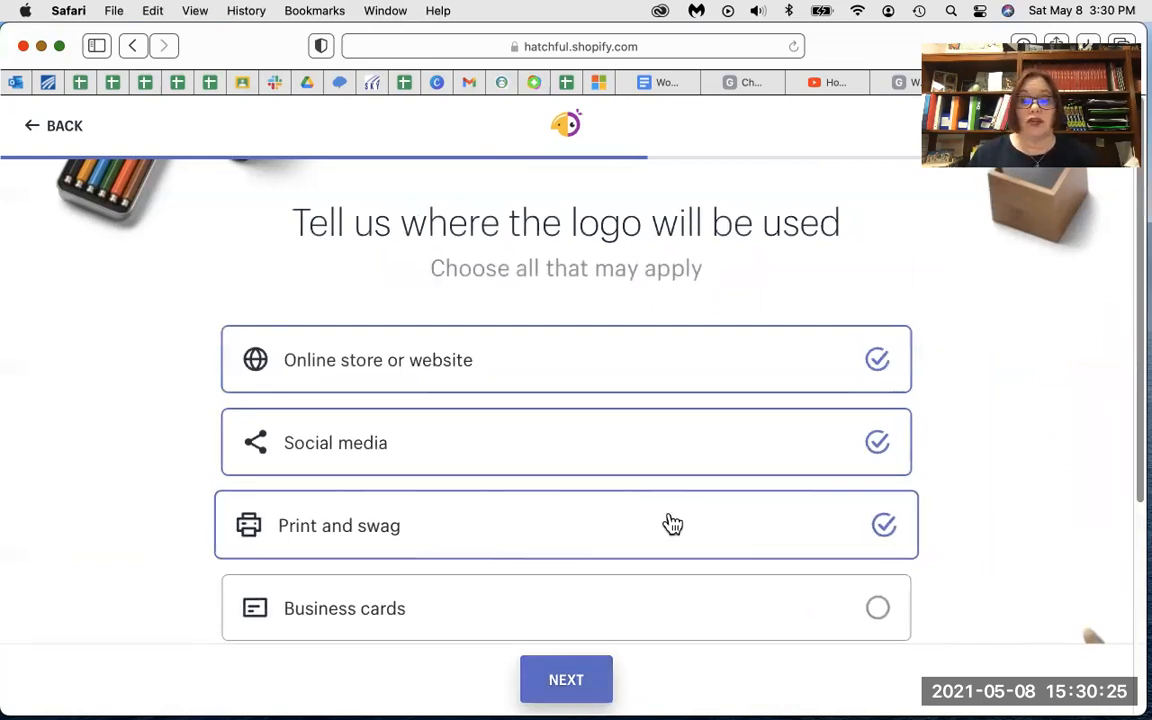
pyautogui.scroll(-5, 668, 525)
pyautogui.scroll(-2, 668, 524)
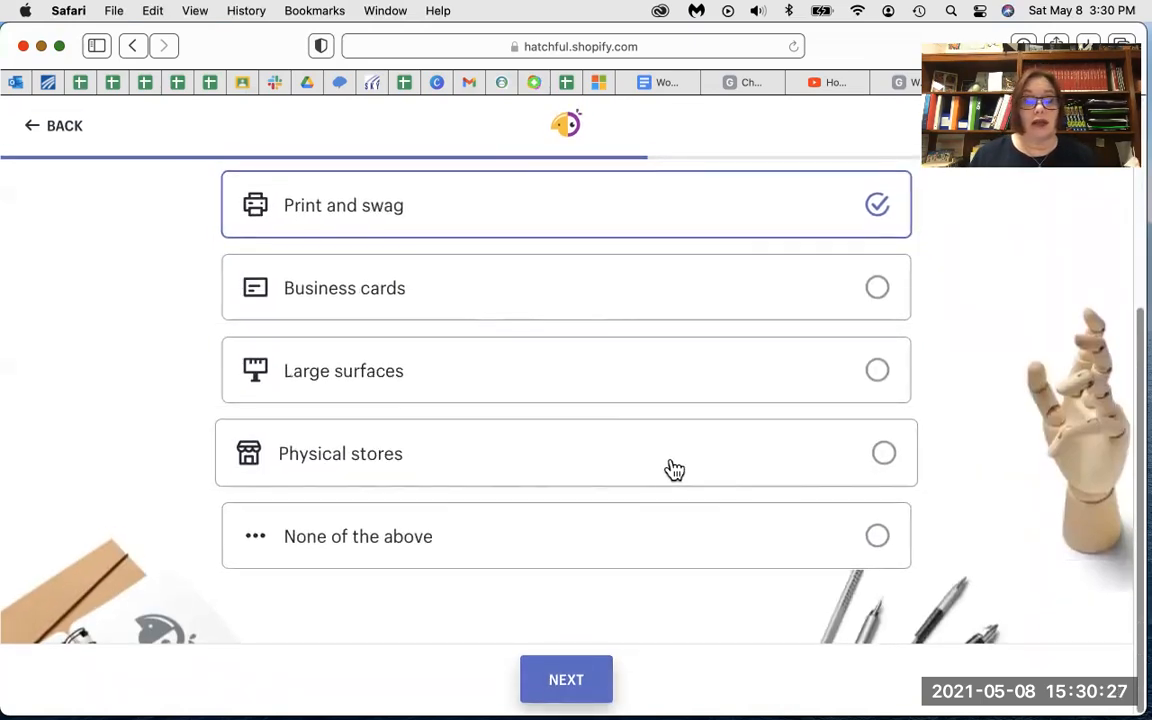
pyautogui.scroll(1, 666, 398)
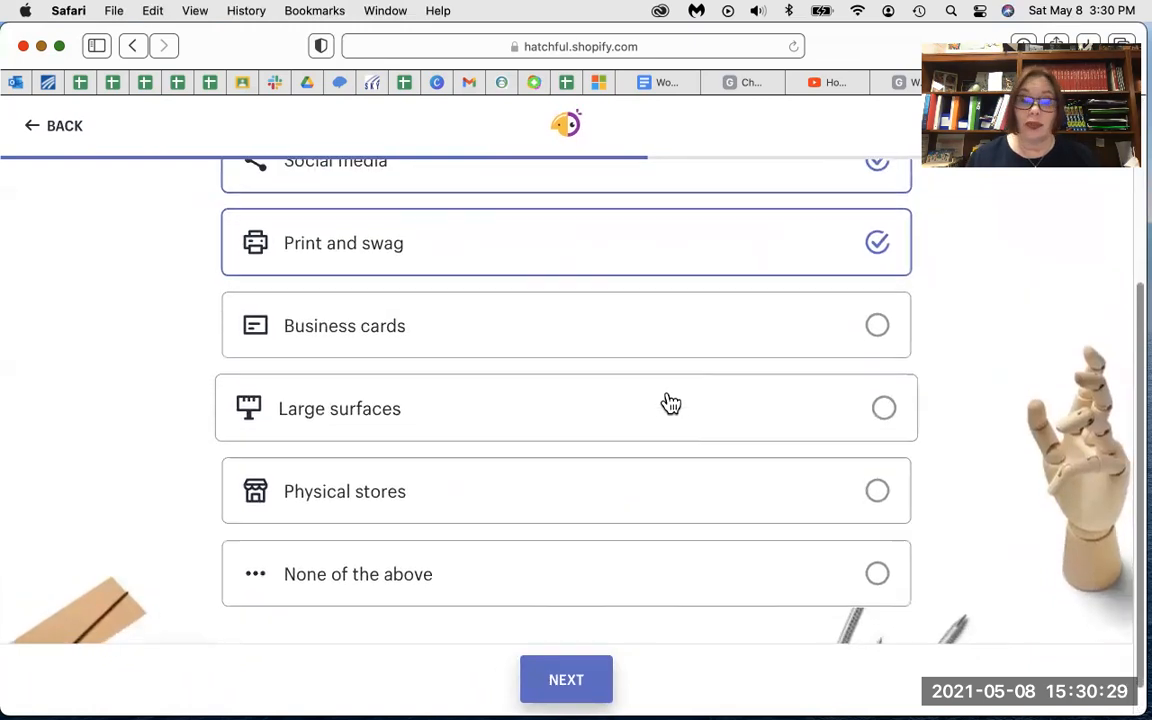
pyautogui.scroll(4, 643, 328)
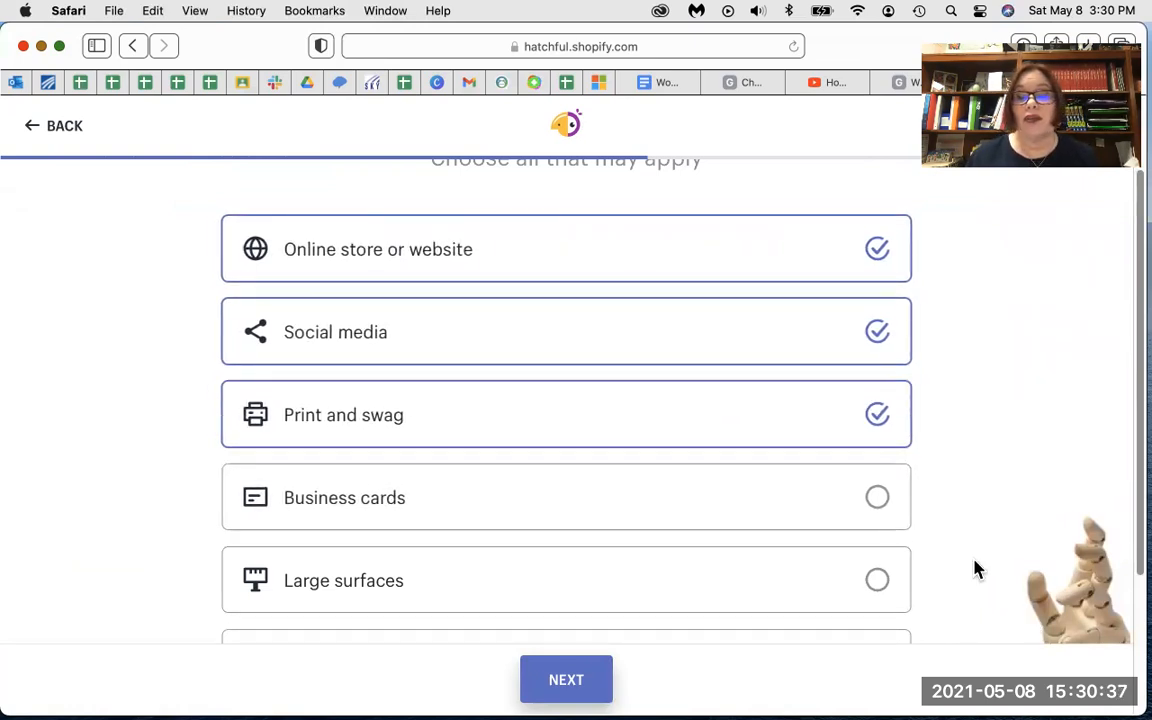
pyautogui.click(886, 510)
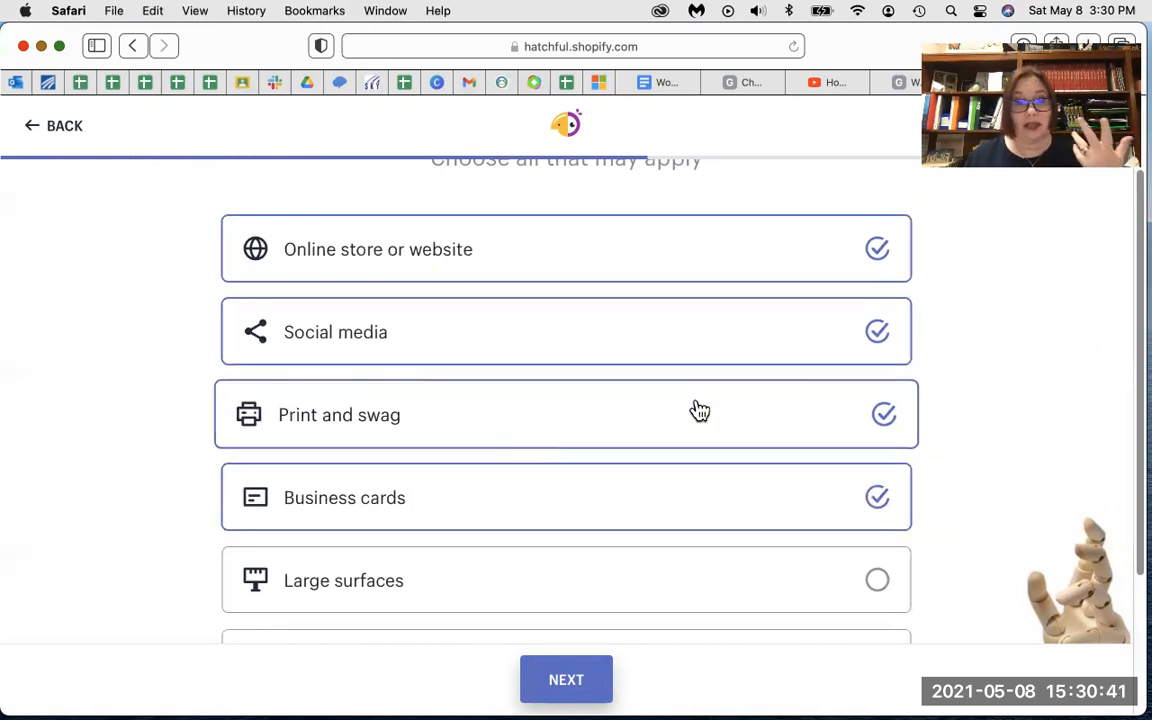
pyautogui.scroll(-3, 700, 410)
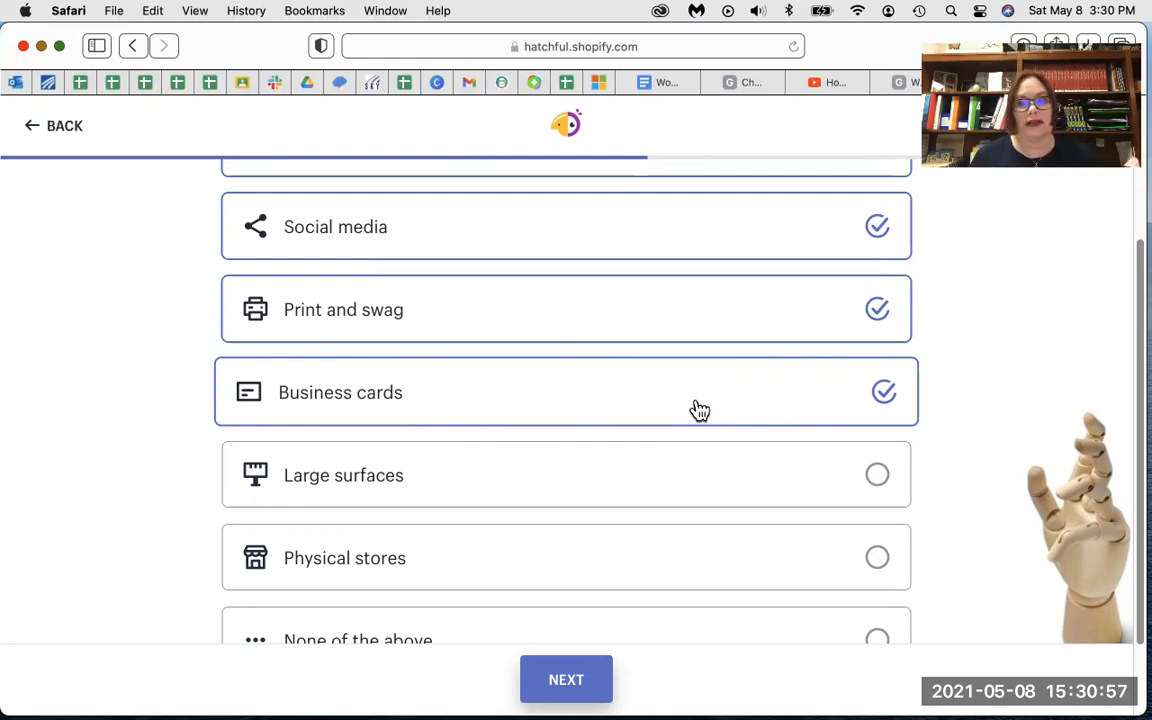
pyautogui.scroll(-3, 694, 406)
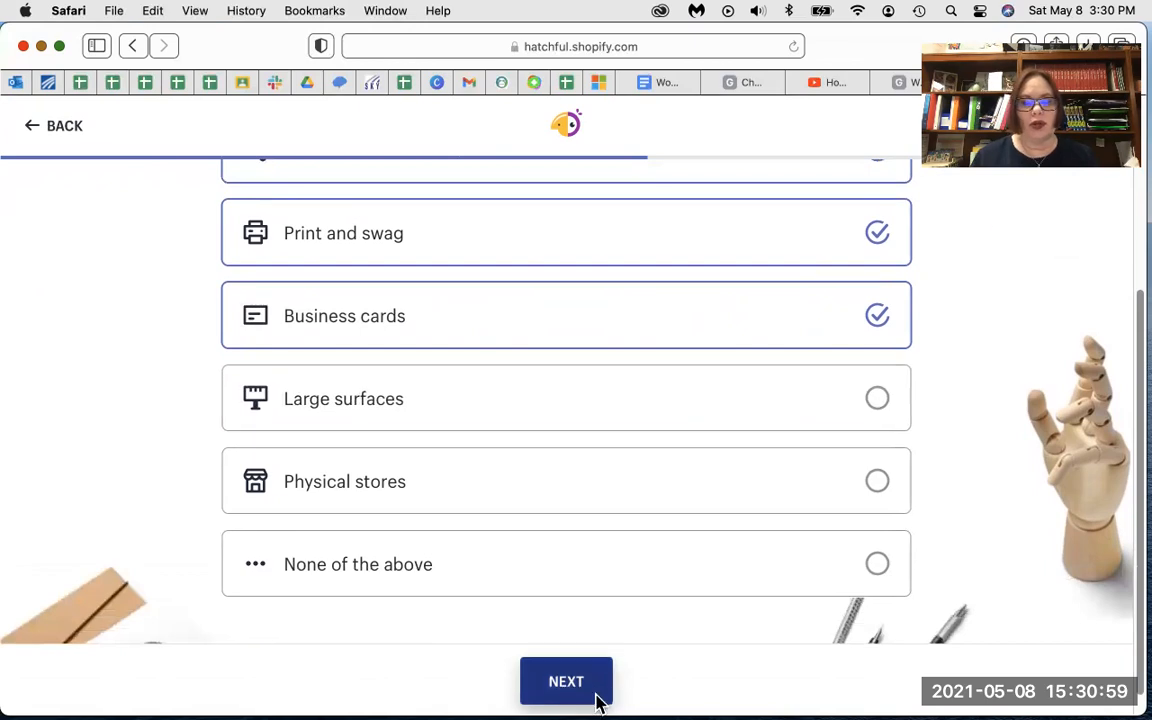
pyautogui.click(566, 680)
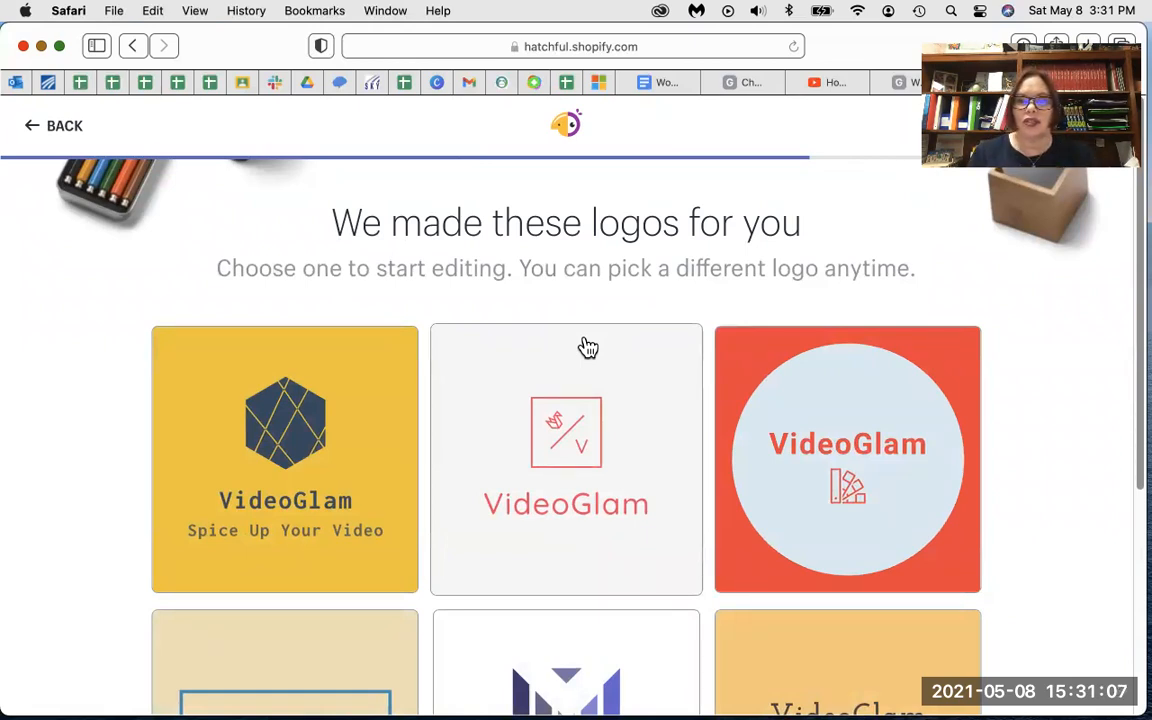
# Step: Look through the generated VideoGlam logo designs to compare their icons, colors and layouts
pyautogui.scroll(-5, 561, 502)
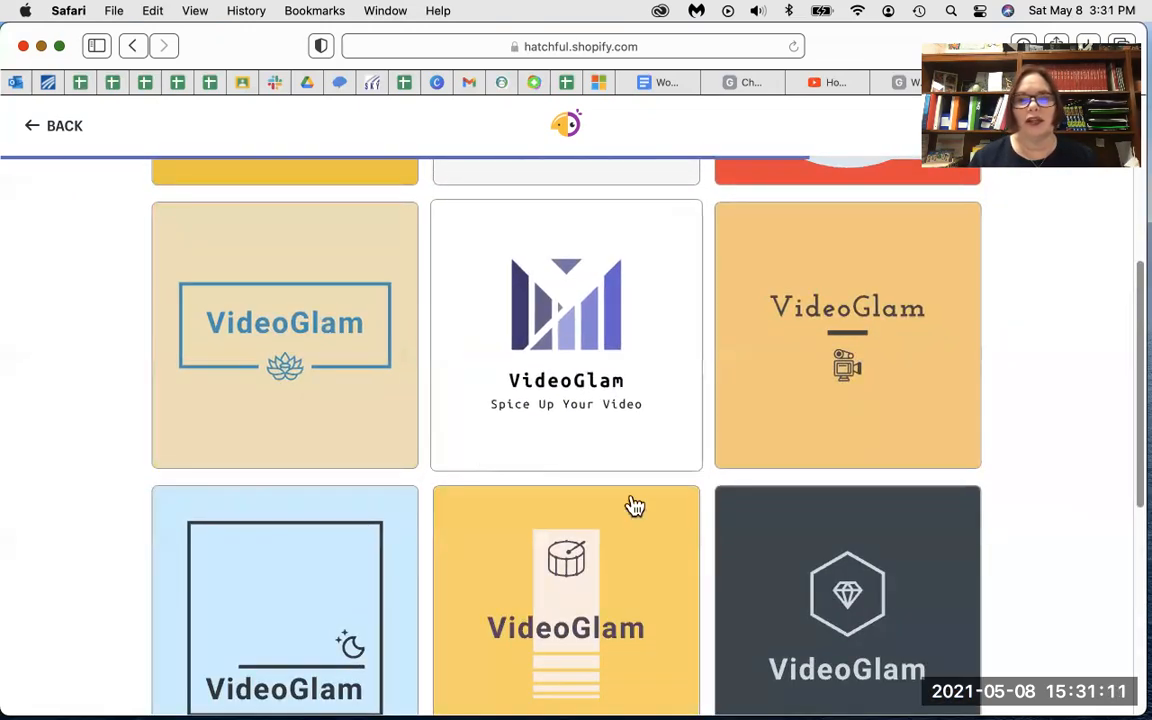
pyautogui.scroll(-7, 554, 362)
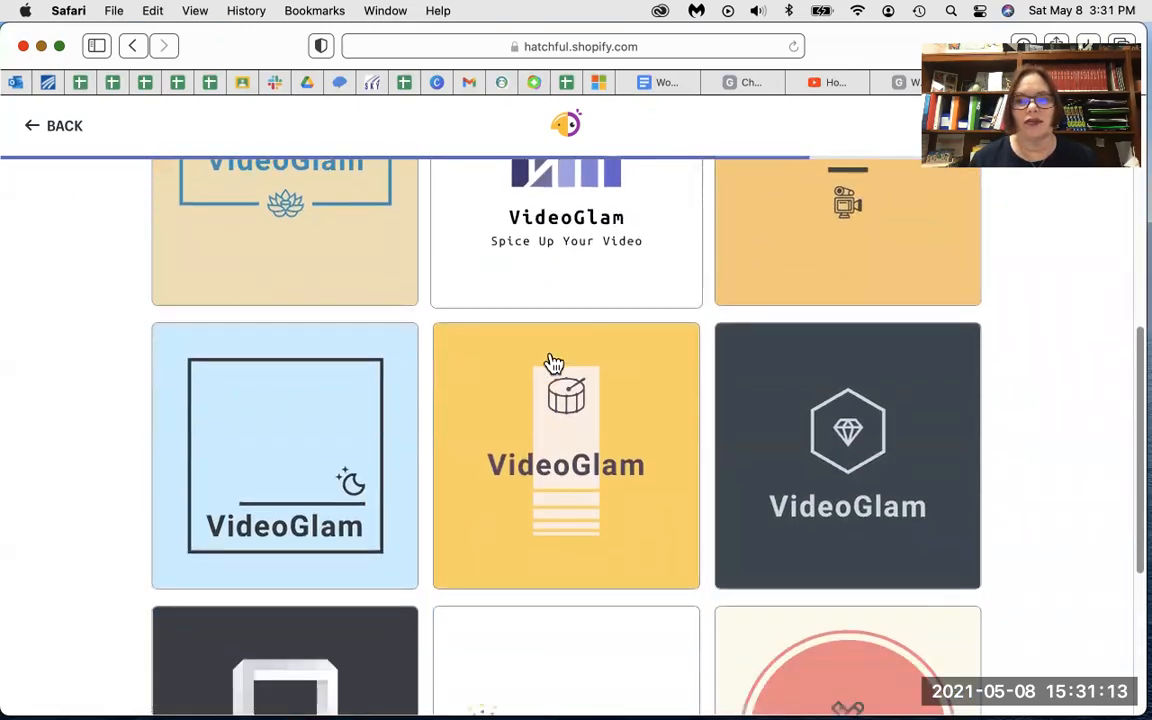
pyautogui.scroll(-6, 554, 362)
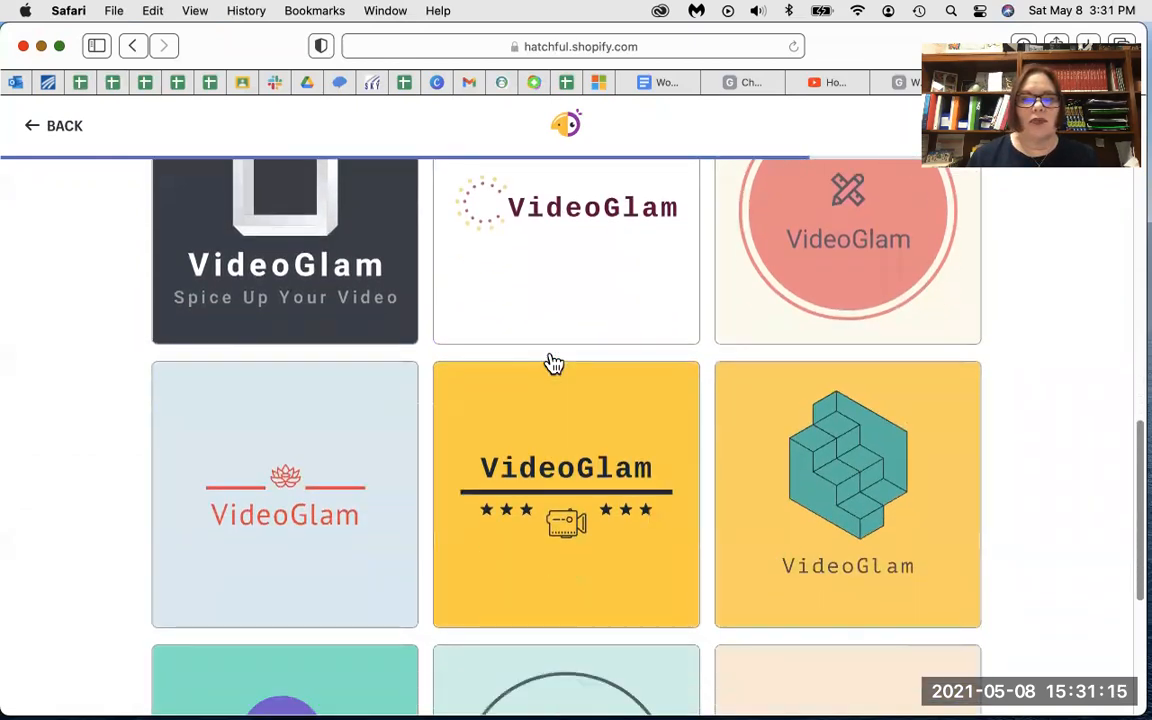
pyautogui.scroll(2, 554, 362)
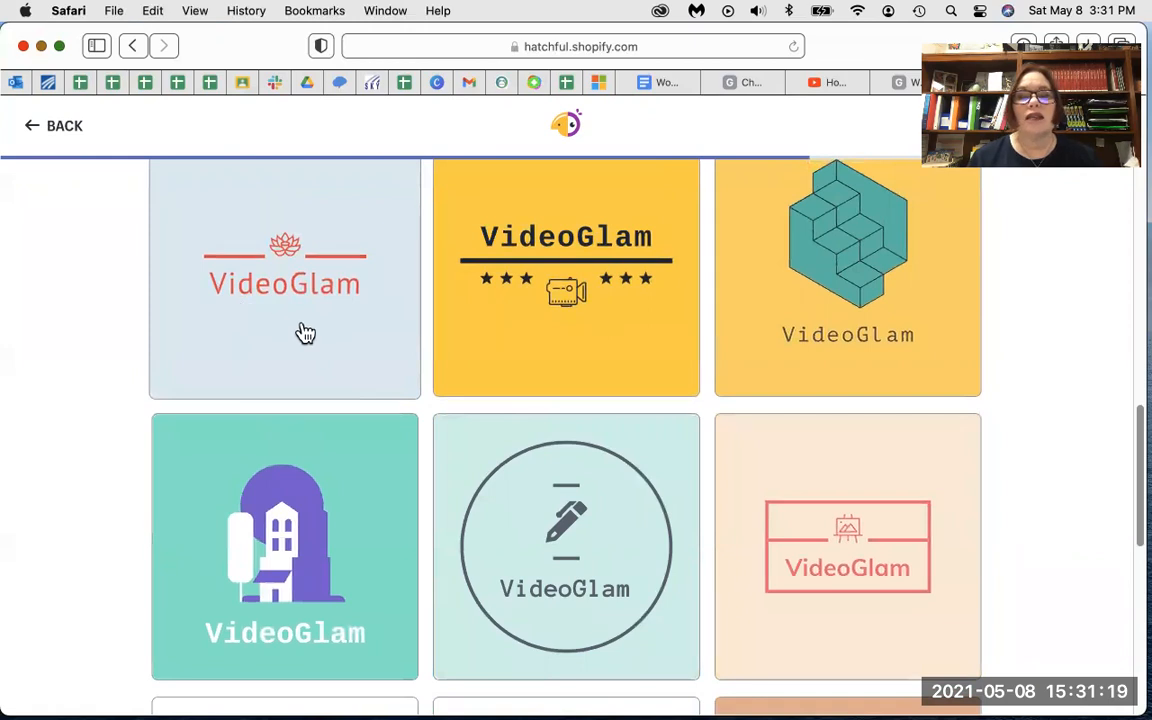
pyautogui.scroll(-5, 488, 402)
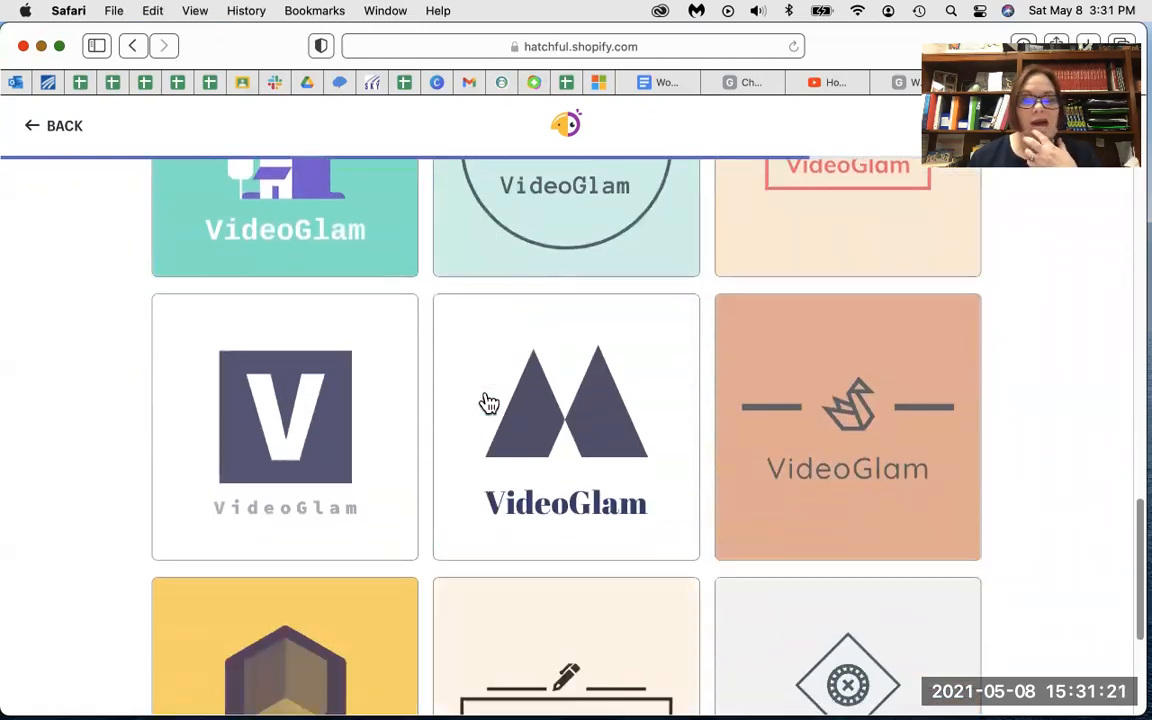
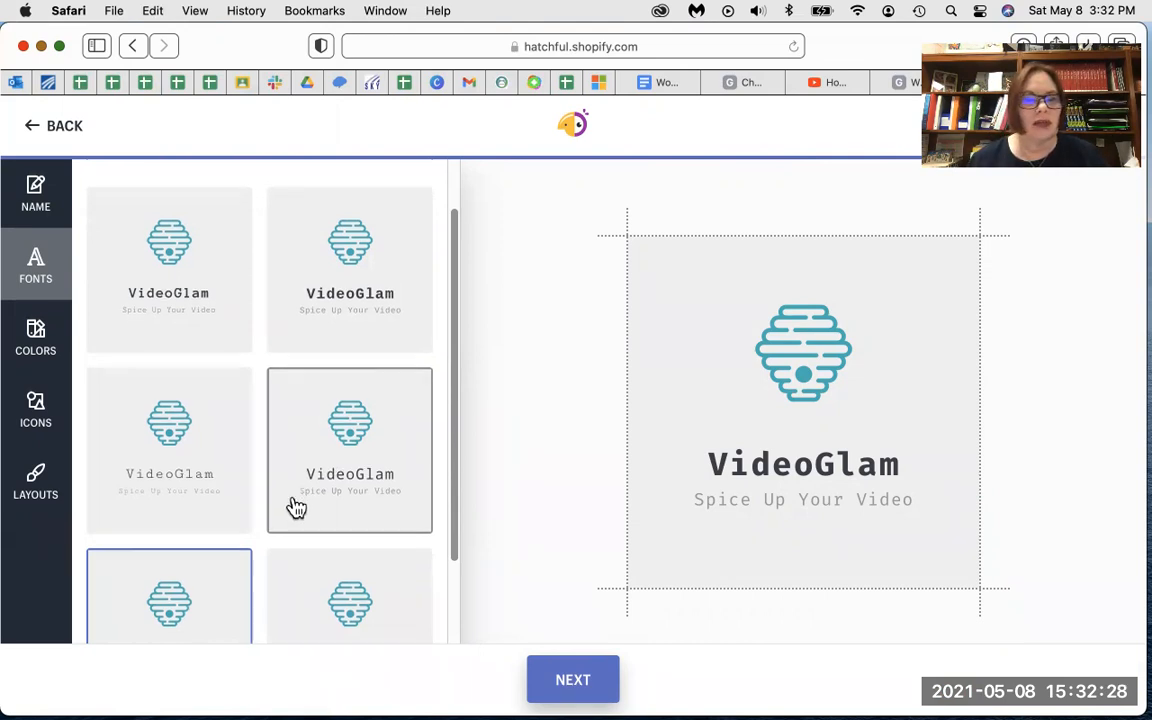
# Step: Apply the sketched, hatched serif font to the name and slogan of the beehive logo
pyautogui.scroll(-5, 296, 506)
pyautogui.scroll(-8, 296, 508)
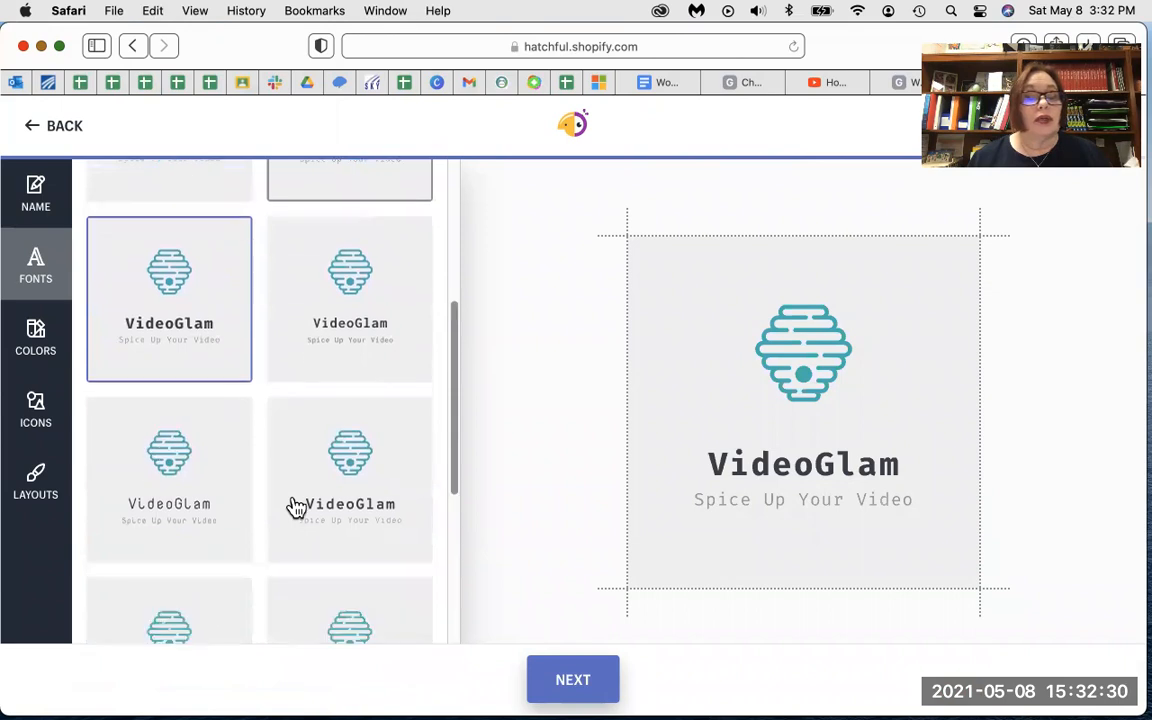
pyautogui.scroll(-5, 296, 508)
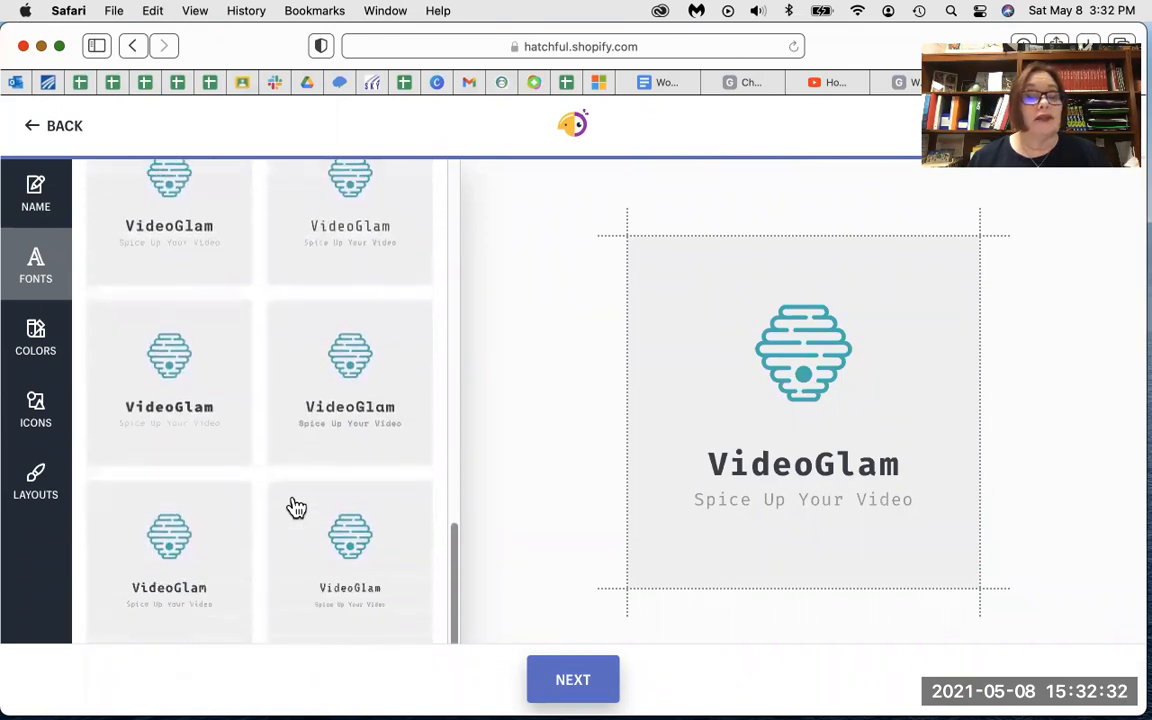
pyautogui.scroll(-6, 296, 508)
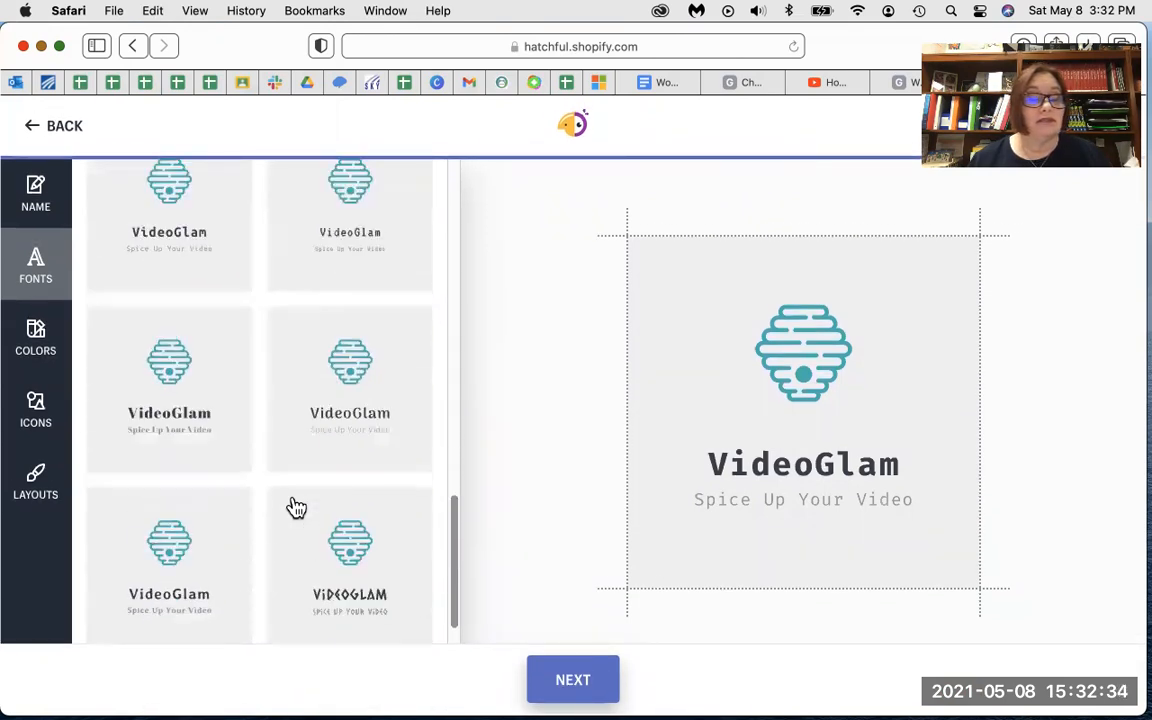
pyautogui.scroll(-5, 296, 508)
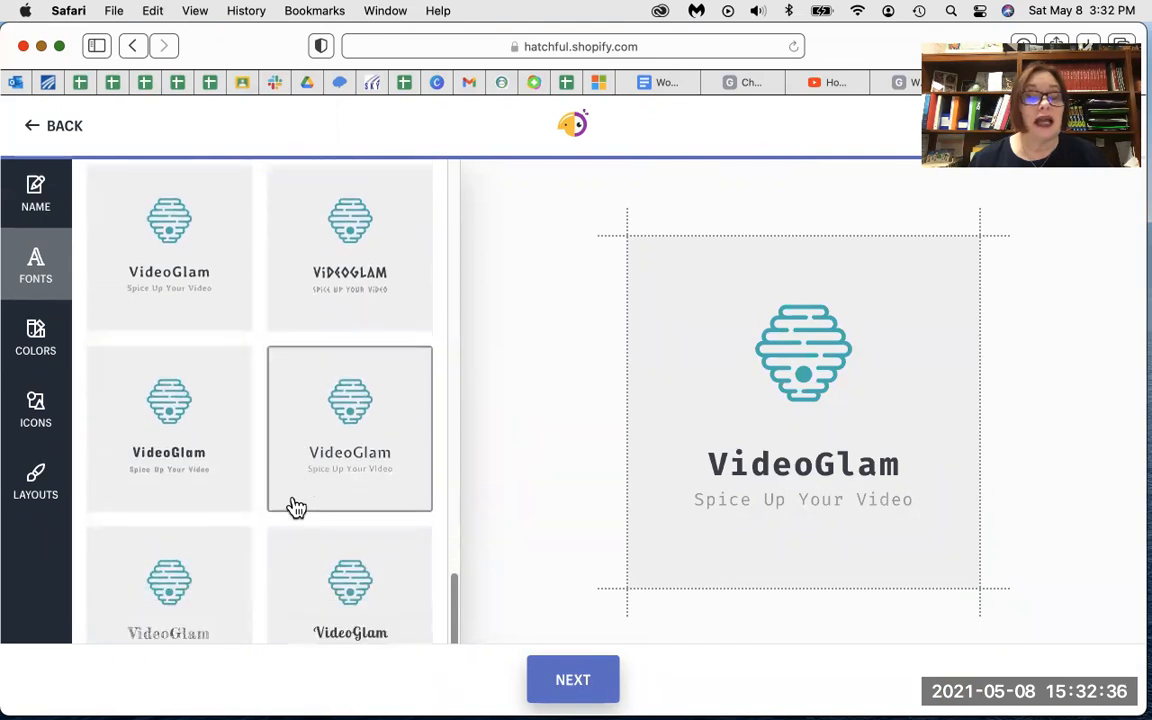
pyautogui.scroll(-6, 296, 508)
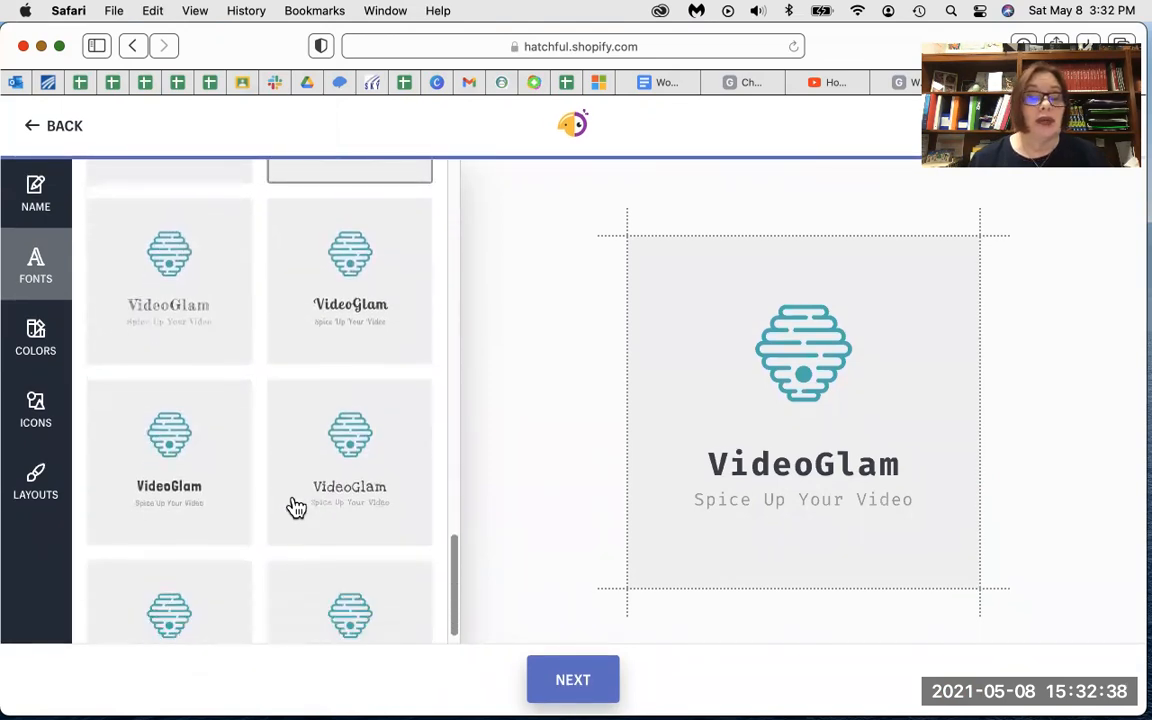
pyautogui.scroll(-5, 296, 508)
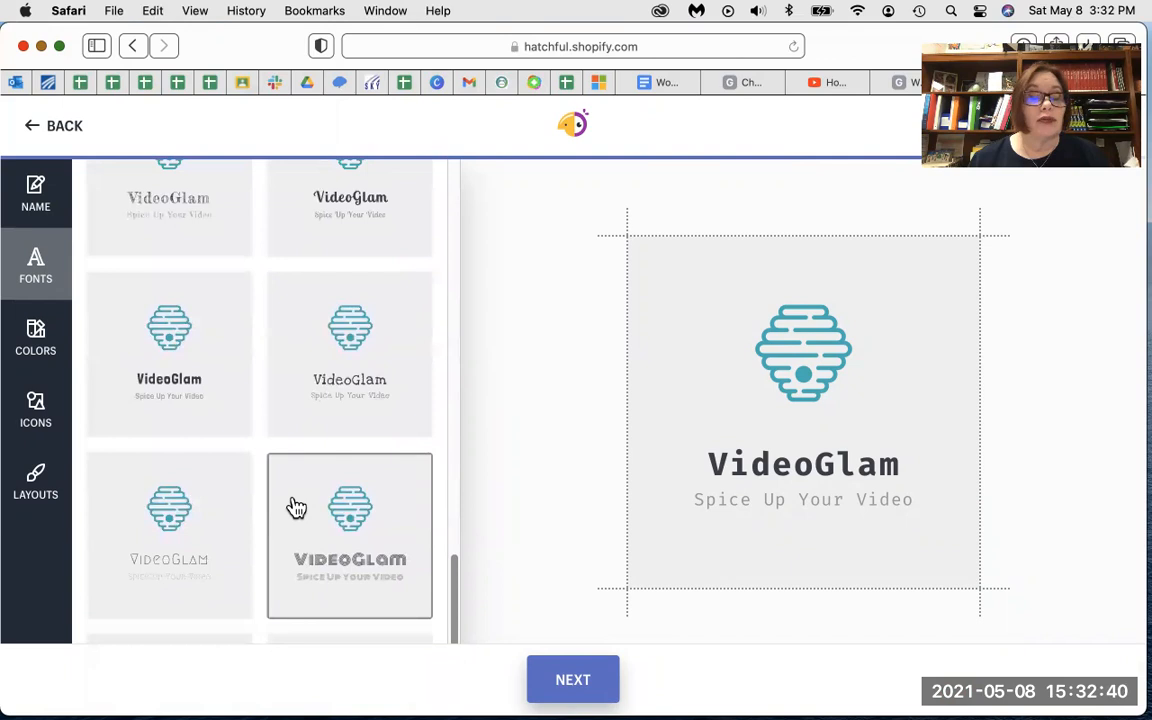
pyautogui.scroll(-6, 296, 508)
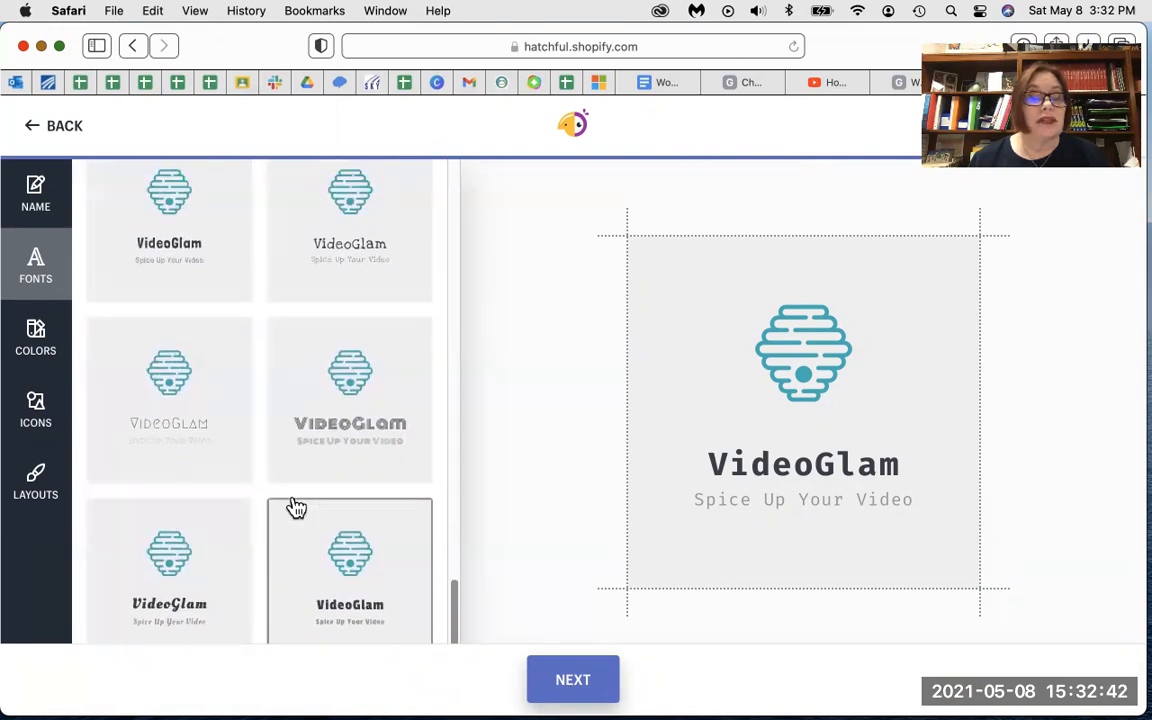
pyautogui.click(188, 229)
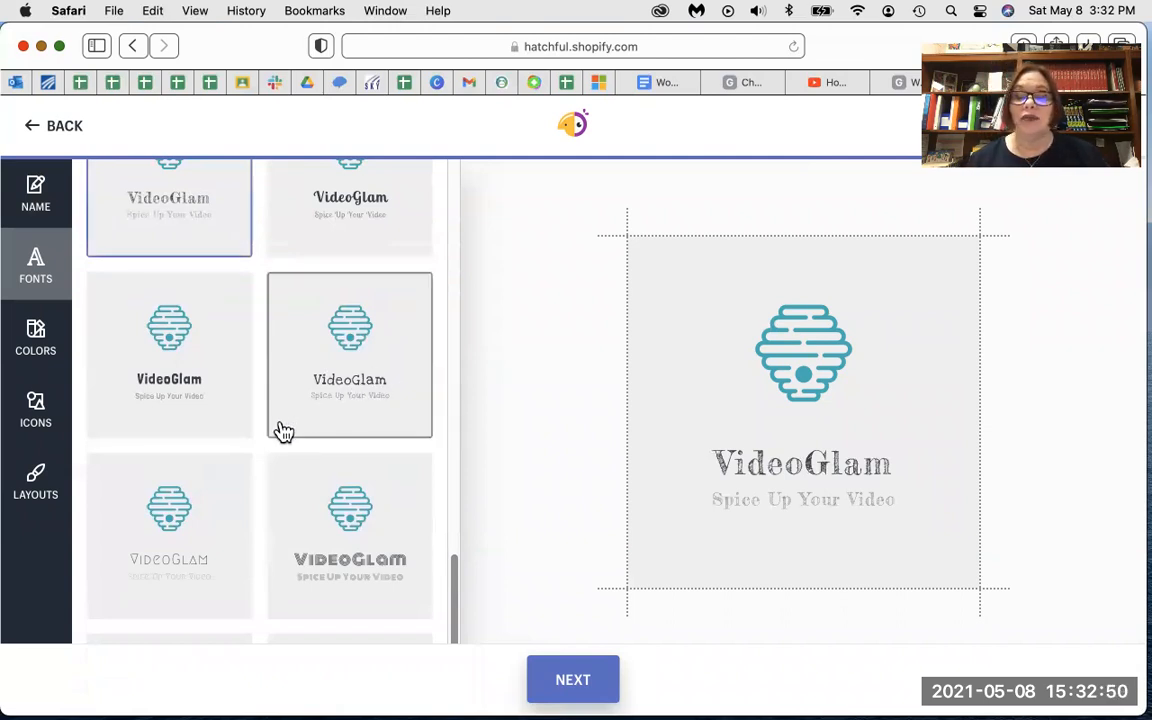
# Step: Apply the thin, narrow handwritten font to the VideoGlam name and slogan
pyautogui.scroll(-4, 284, 431)
pyautogui.scroll(-8, 284, 431)
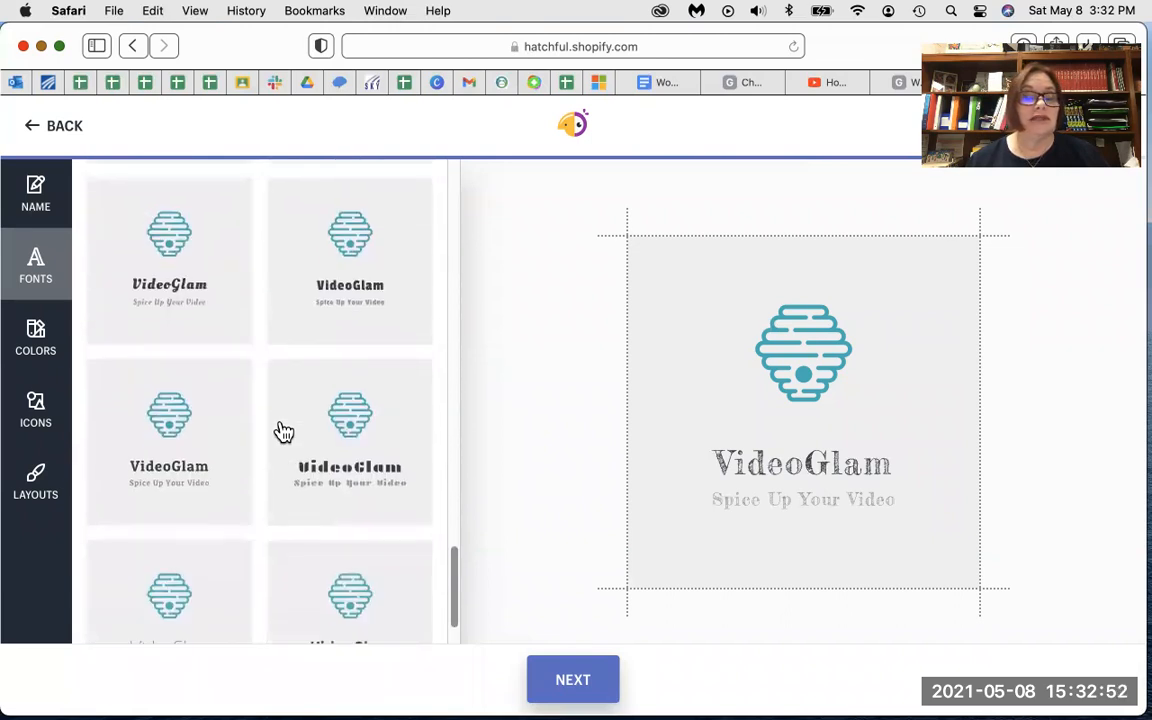
pyautogui.scroll(-12, 284, 431)
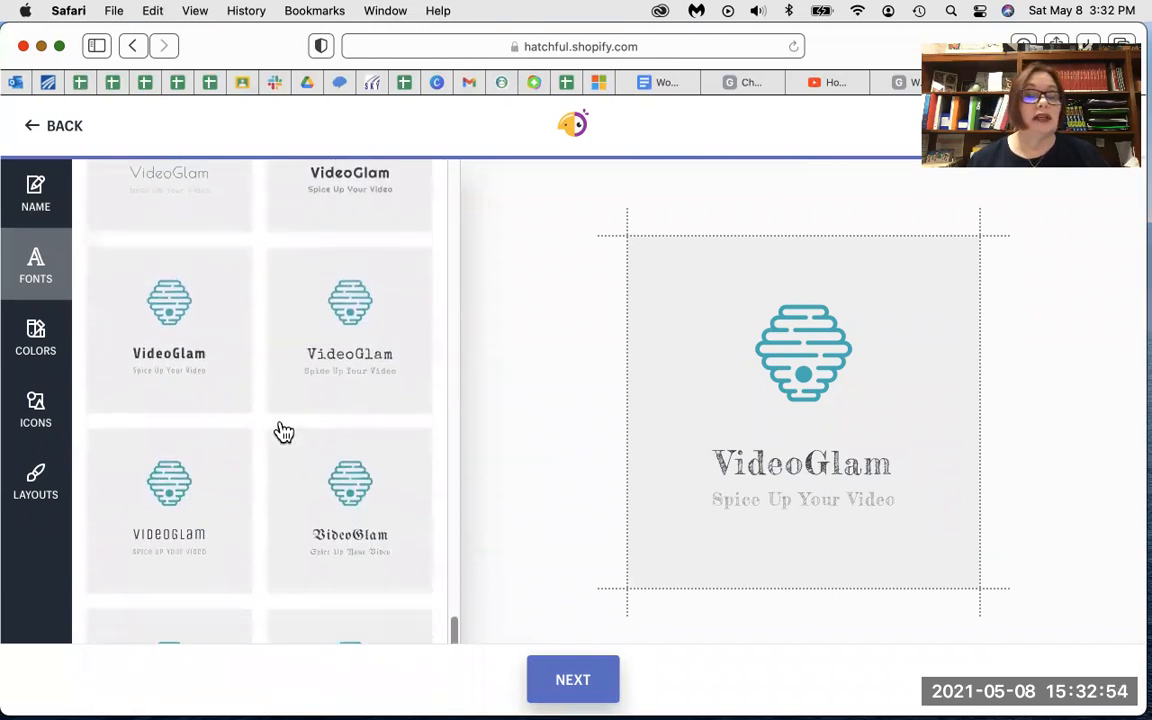
pyautogui.scroll(-6, 284, 431)
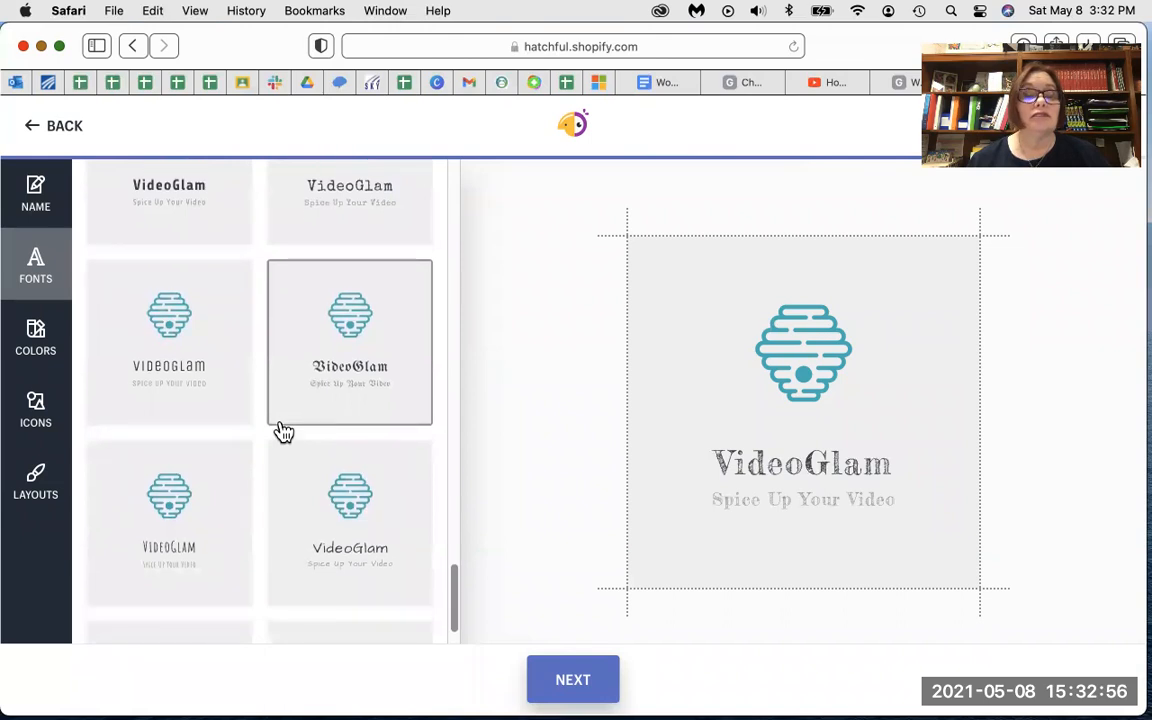
pyautogui.scroll(-6, 284, 431)
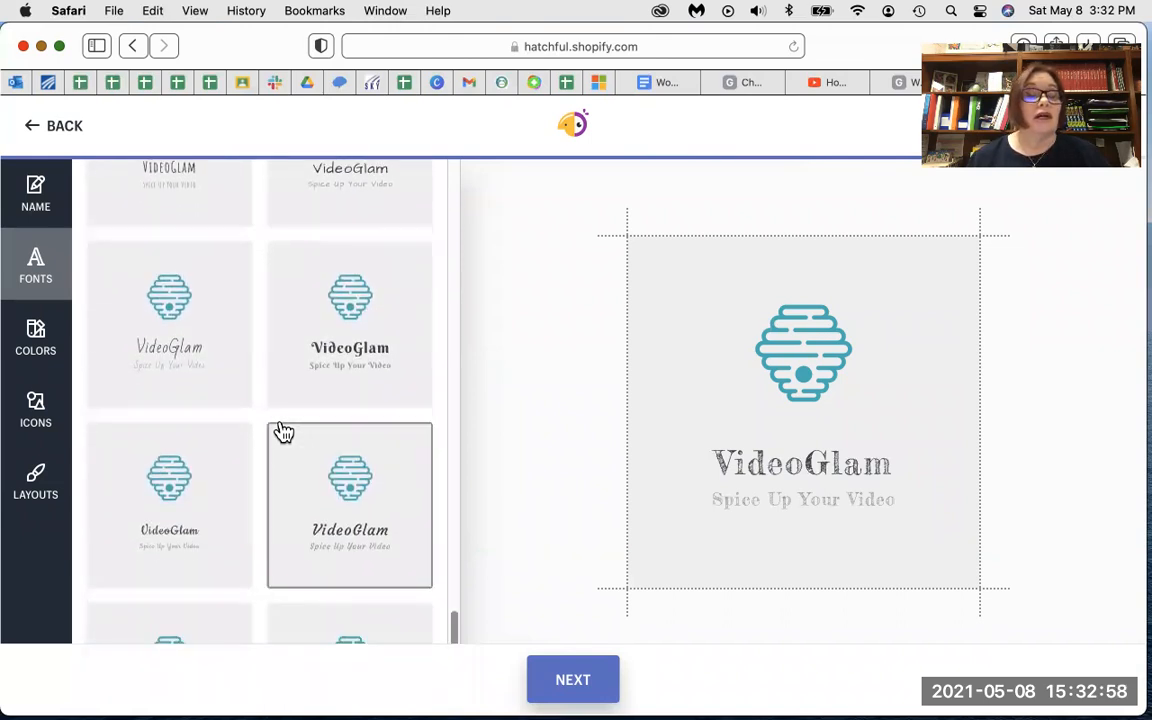
pyautogui.click(191, 306)
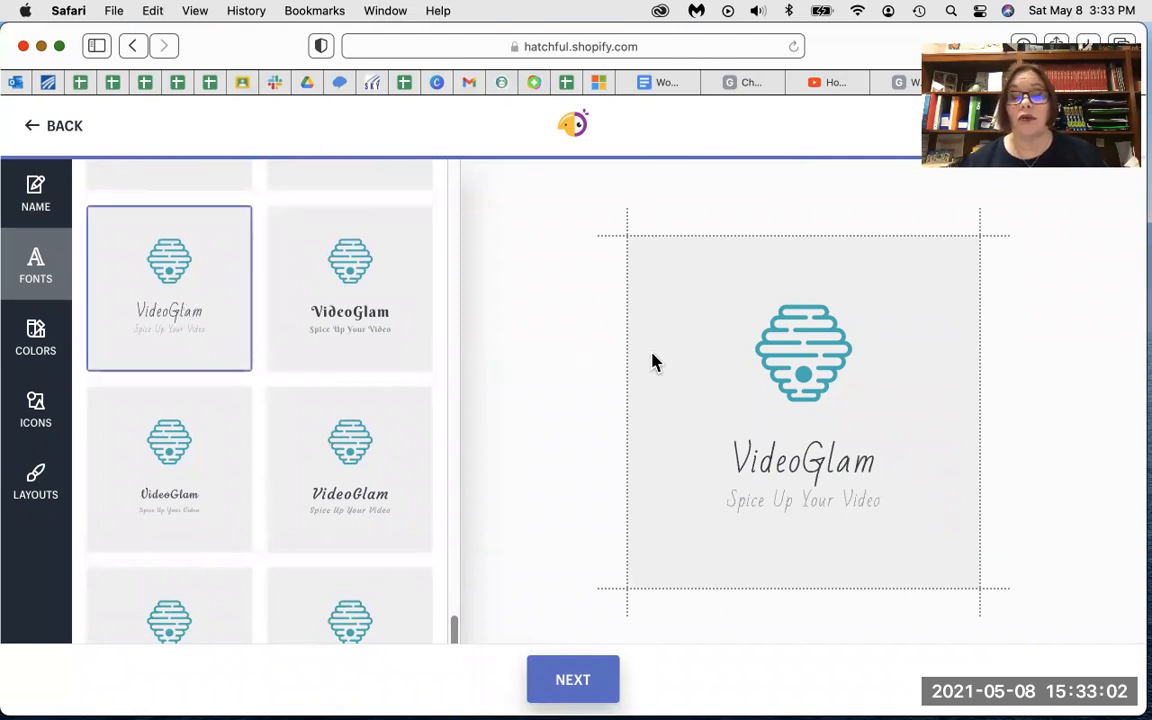
# Step: Try the color scheme with a soft blue beehive and dark grey name on a light grey background
pyautogui.click(30, 344)
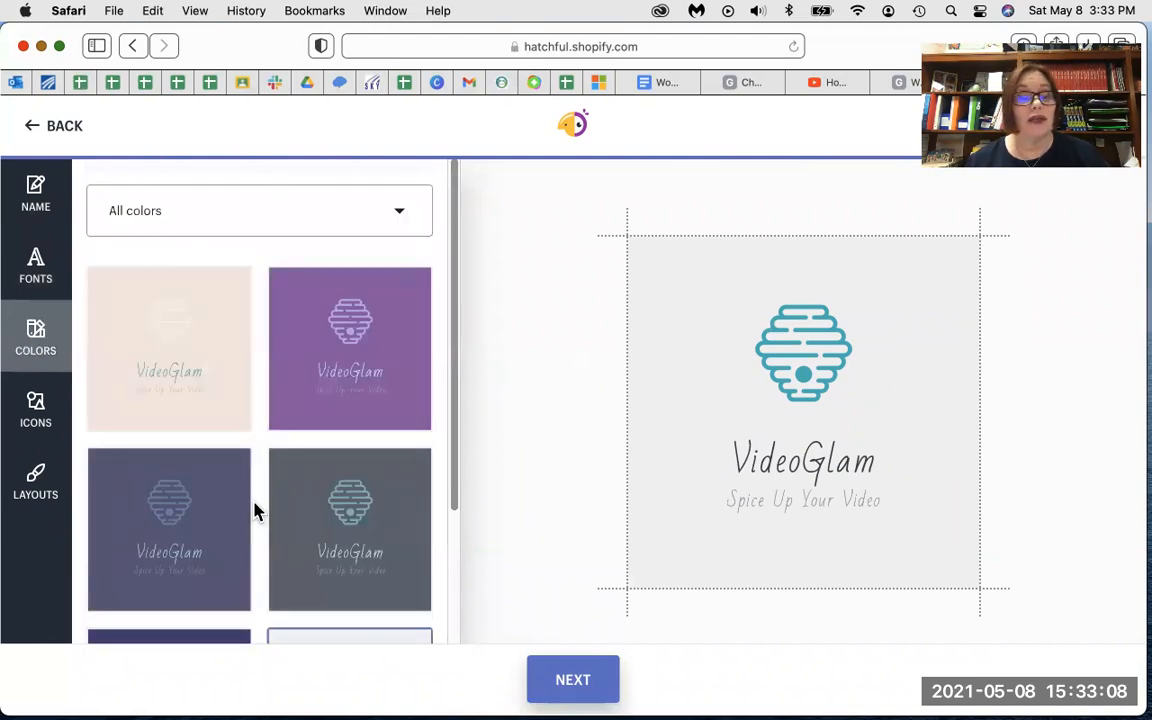
pyautogui.scroll(-5, 252, 509)
pyautogui.scroll(-2, 254, 510)
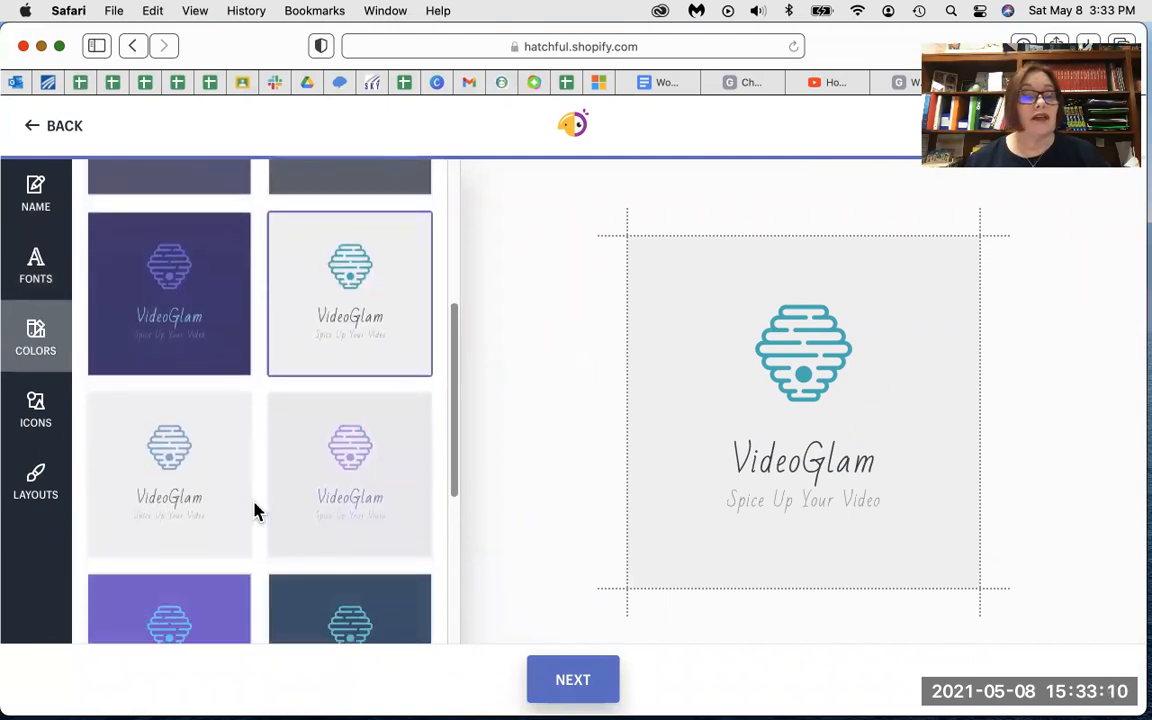
pyautogui.click(220, 473)
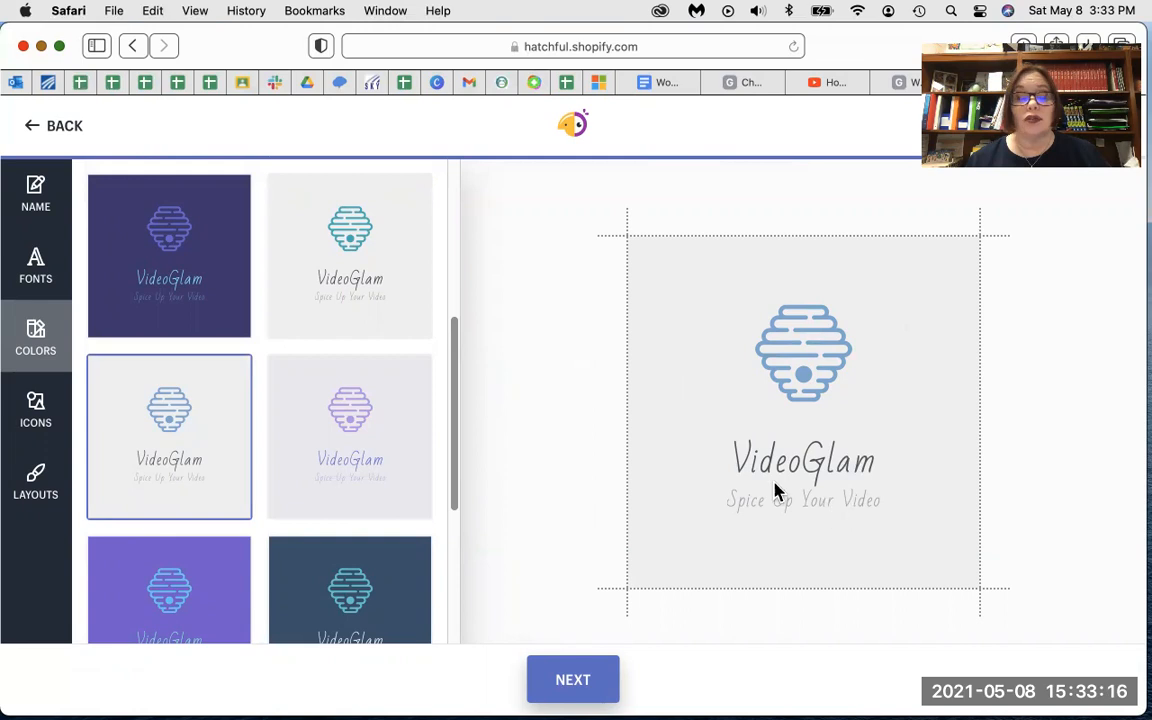
# Step: Try the dark purple color scheme with a mauve beehive and a gold business name
pyautogui.scroll(-5, 239, 517)
pyautogui.scroll(-6, 239, 517)
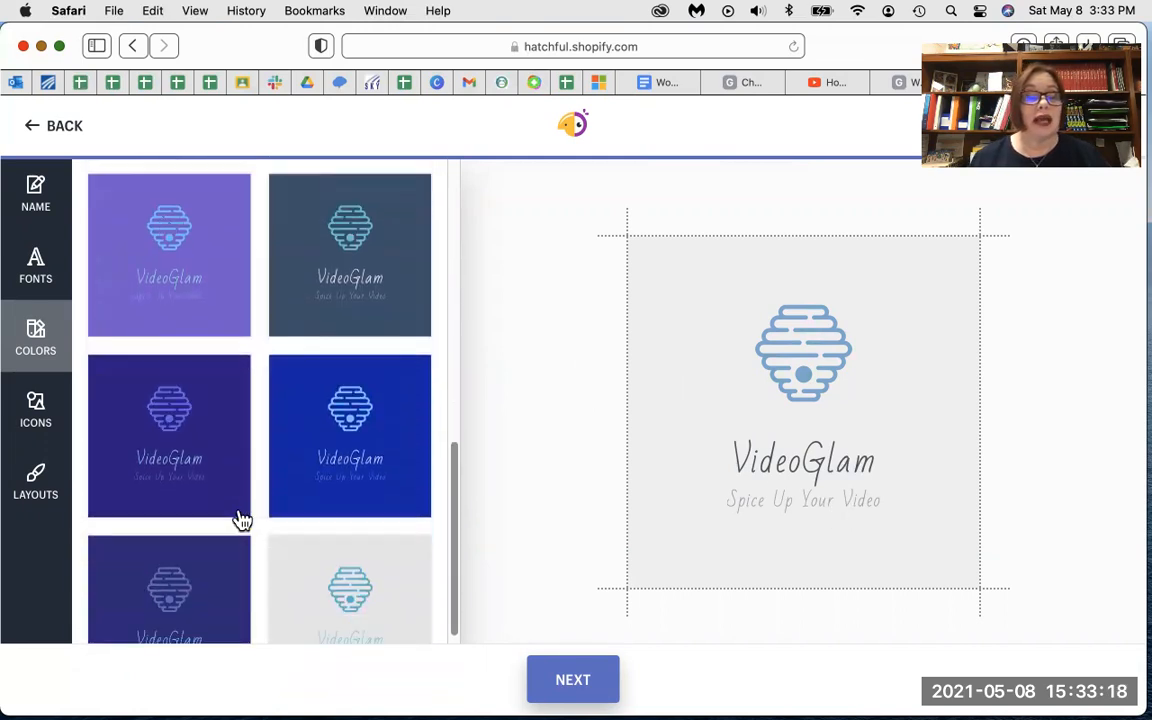
pyautogui.scroll(-10, 361, 470)
pyautogui.scroll(-8, 359, 470)
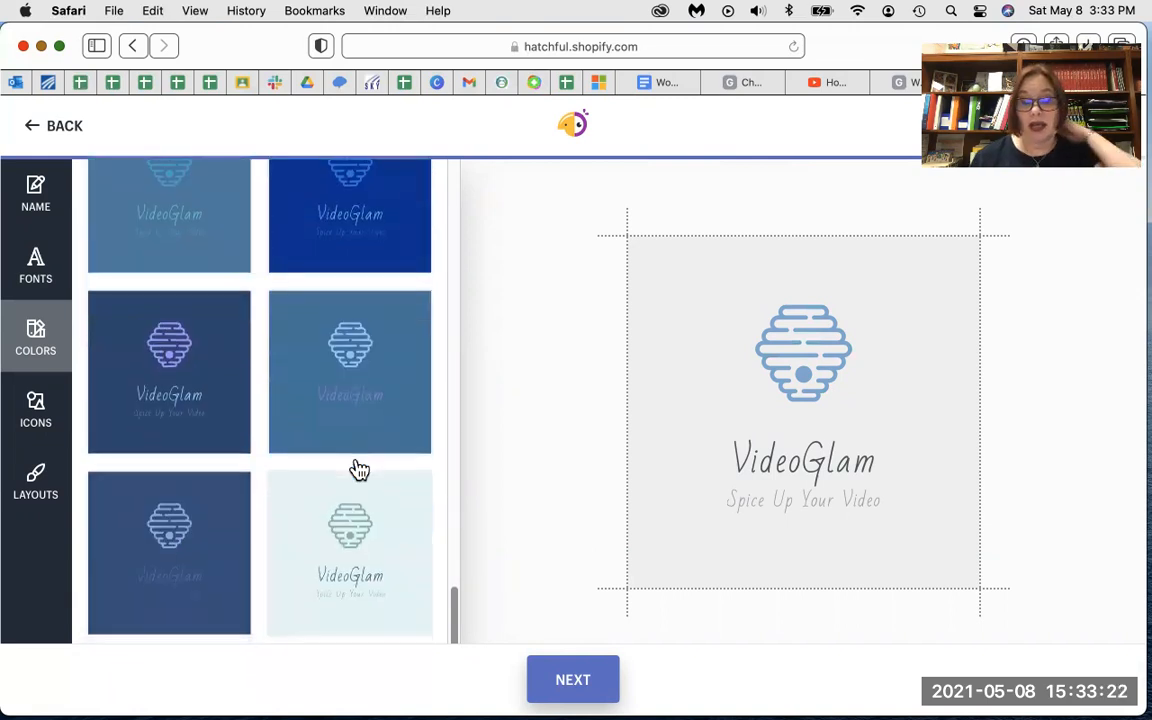
pyautogui.scroll(-8, 359, 470)
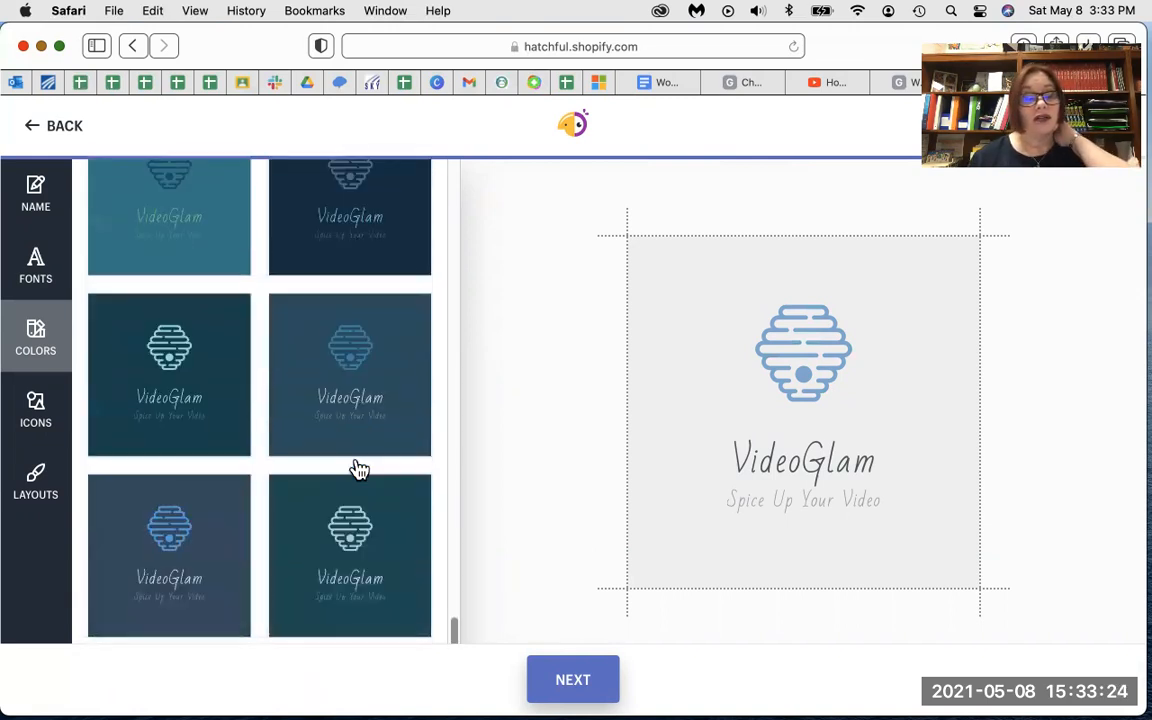
pyautogui.scroll(-5, 359, 470)
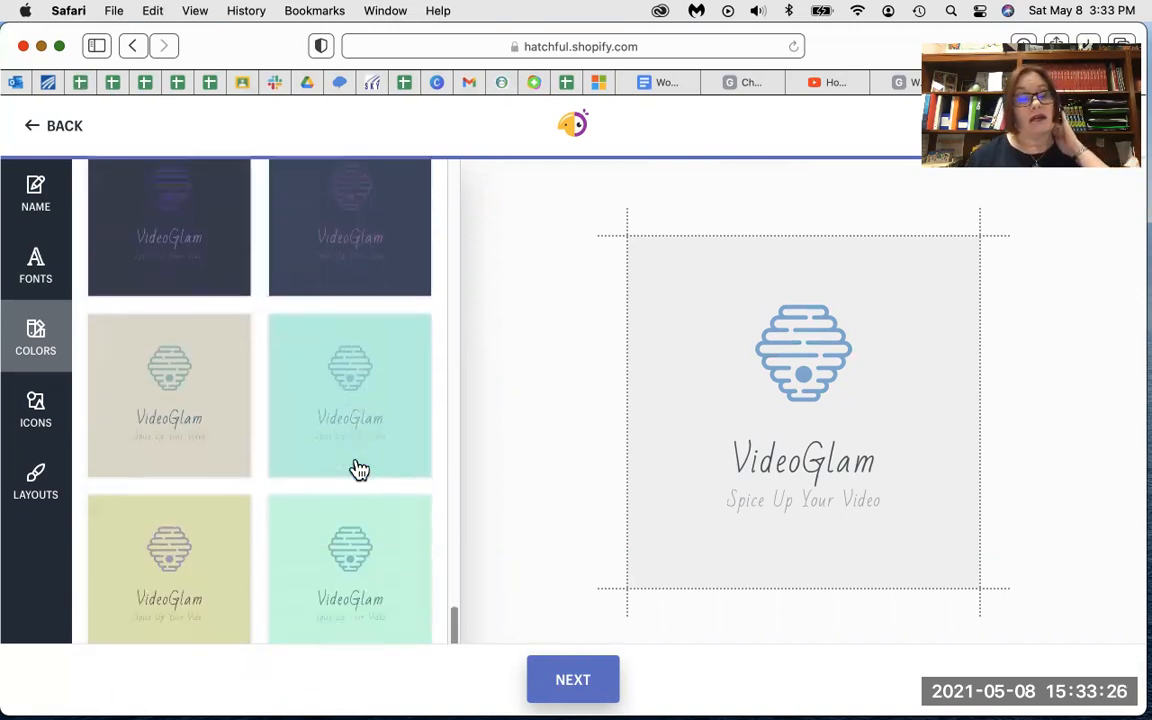
pyautogui.scroll(-6, 359, 470)
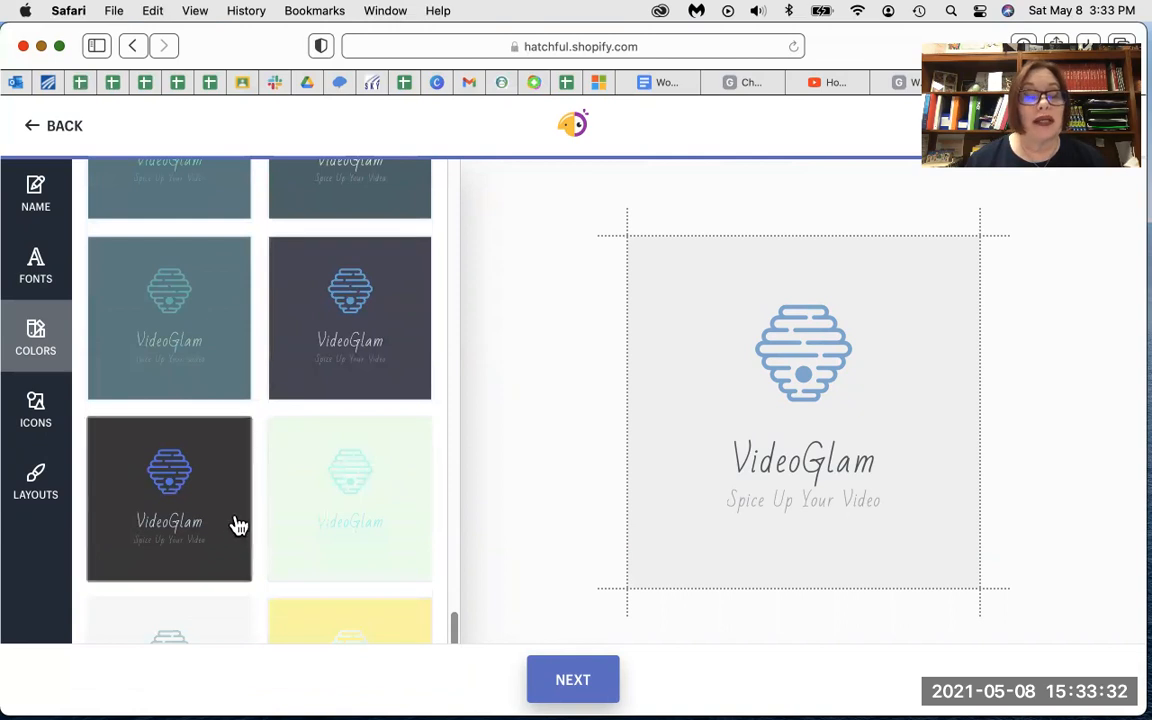
pyautogui.scroll(-4, 231, 537)
pyautogui.scroll(-6, 235, 539)
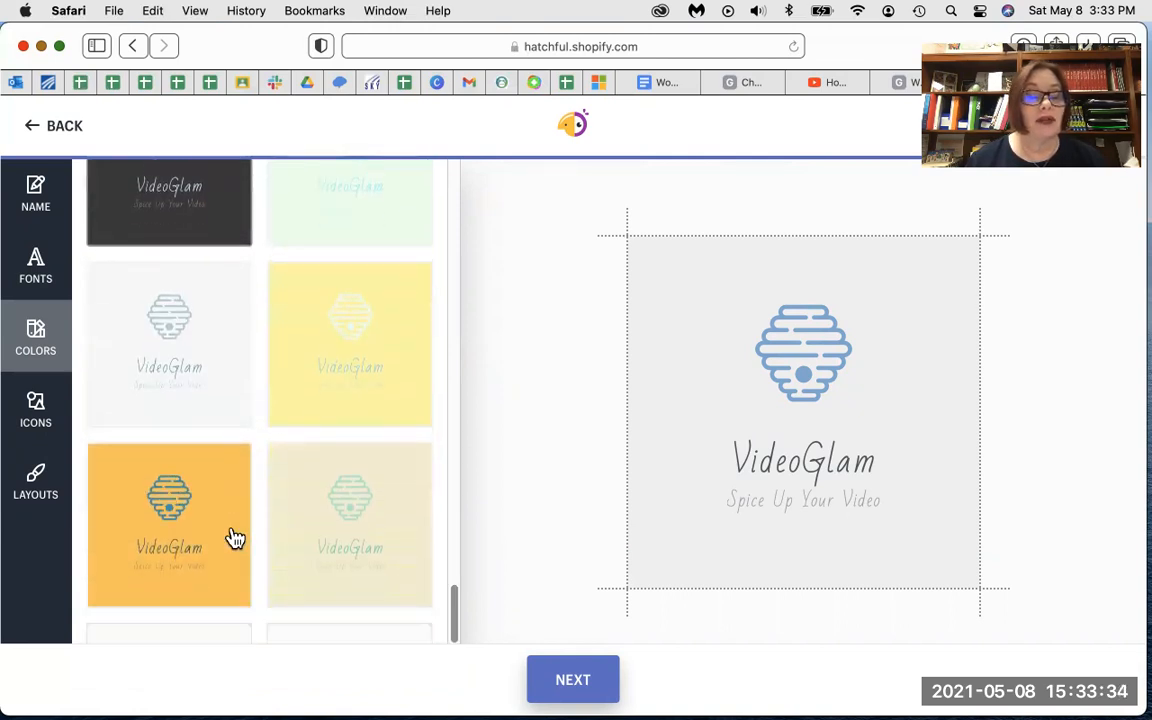
pyautogui.scroll(-5, 235, 539)
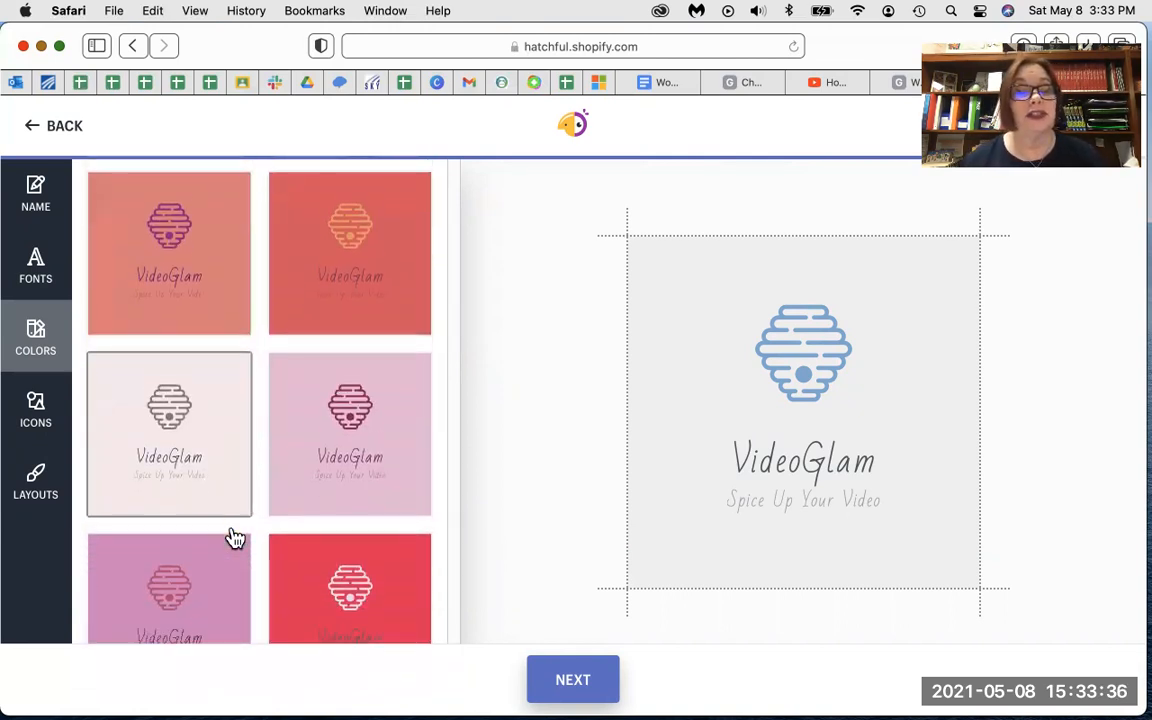
pyautogui.scroll(-4, 231, 537)
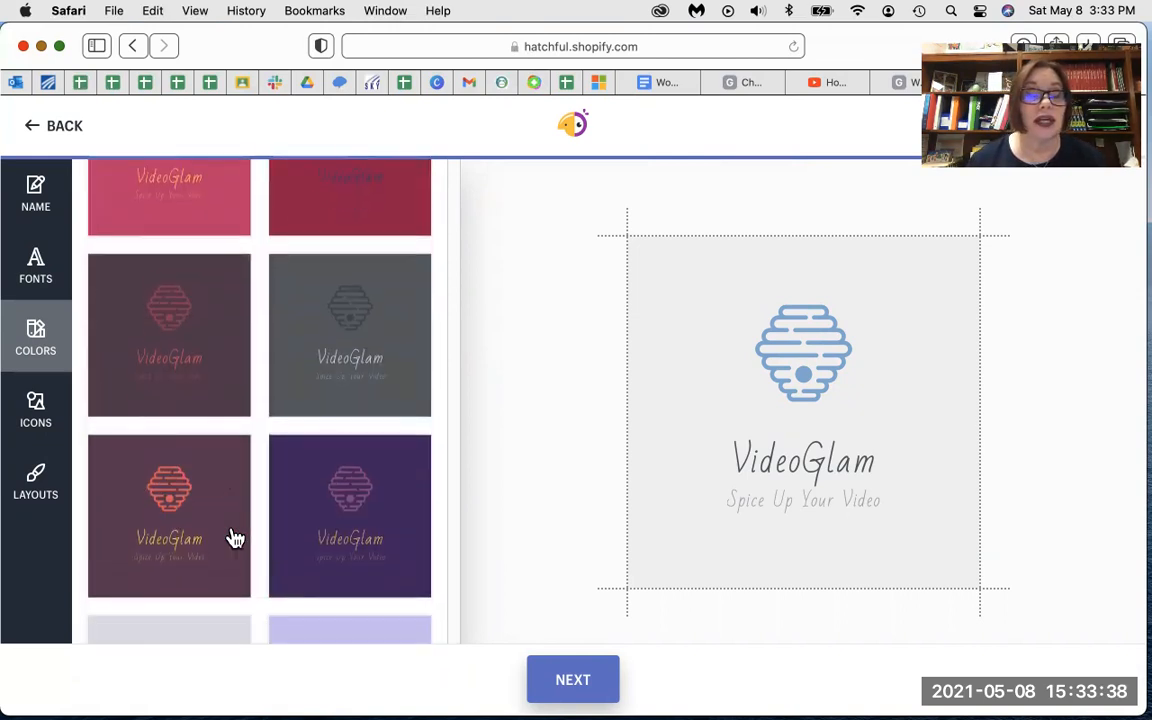
pyautogui.click(357, 380)
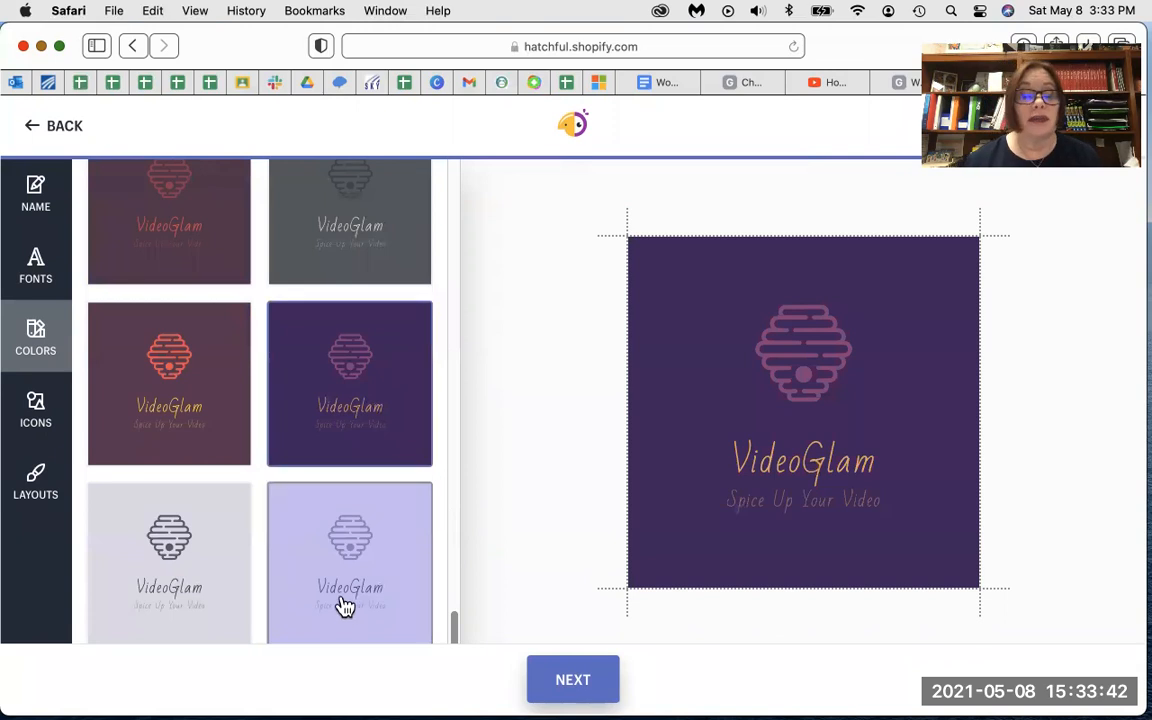
# Step: Try the navy color scheme with the dark beehive and the near-white one with the pale blue beehive
pyautogui.scroll(-5, 345, 607)
pyautogui.scroll(1, 344, 607)
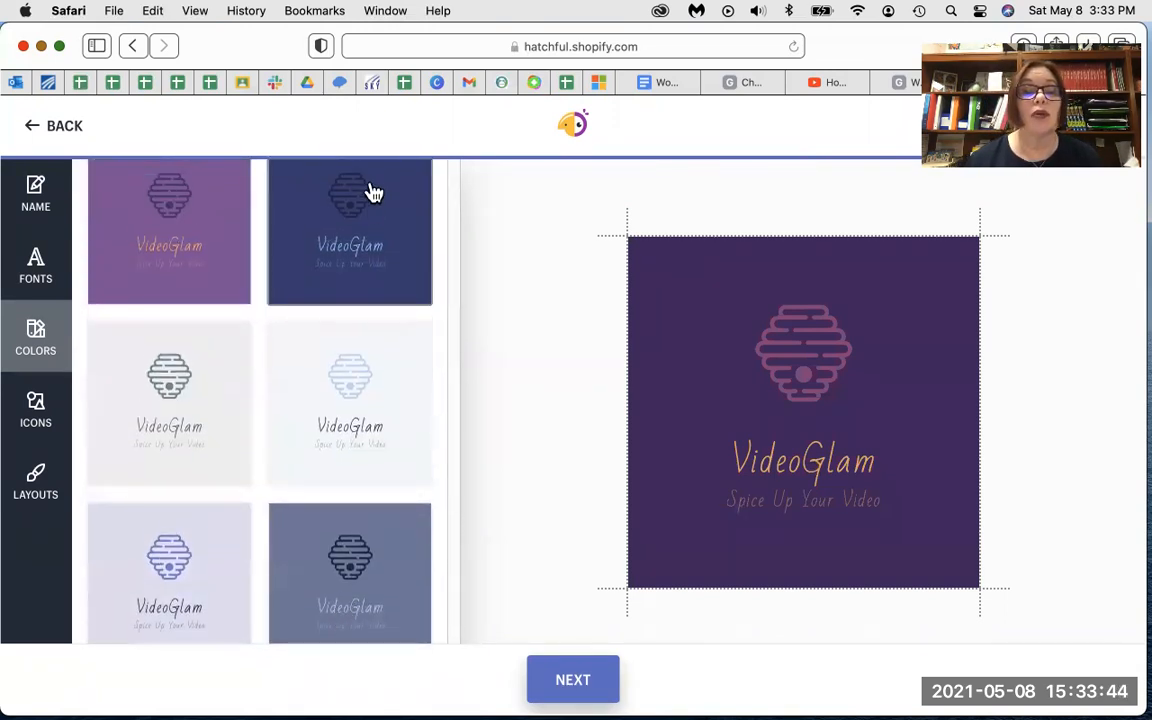
pyautogui.click(370, 230)
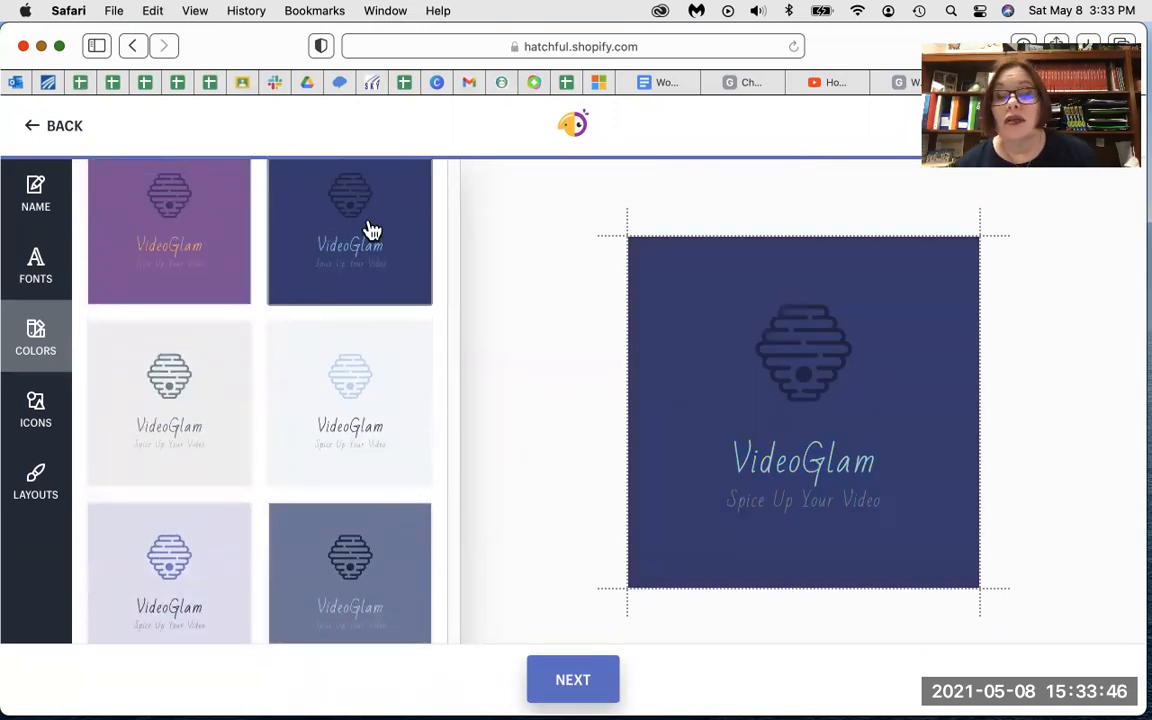
pyautogui.click(360, 400)
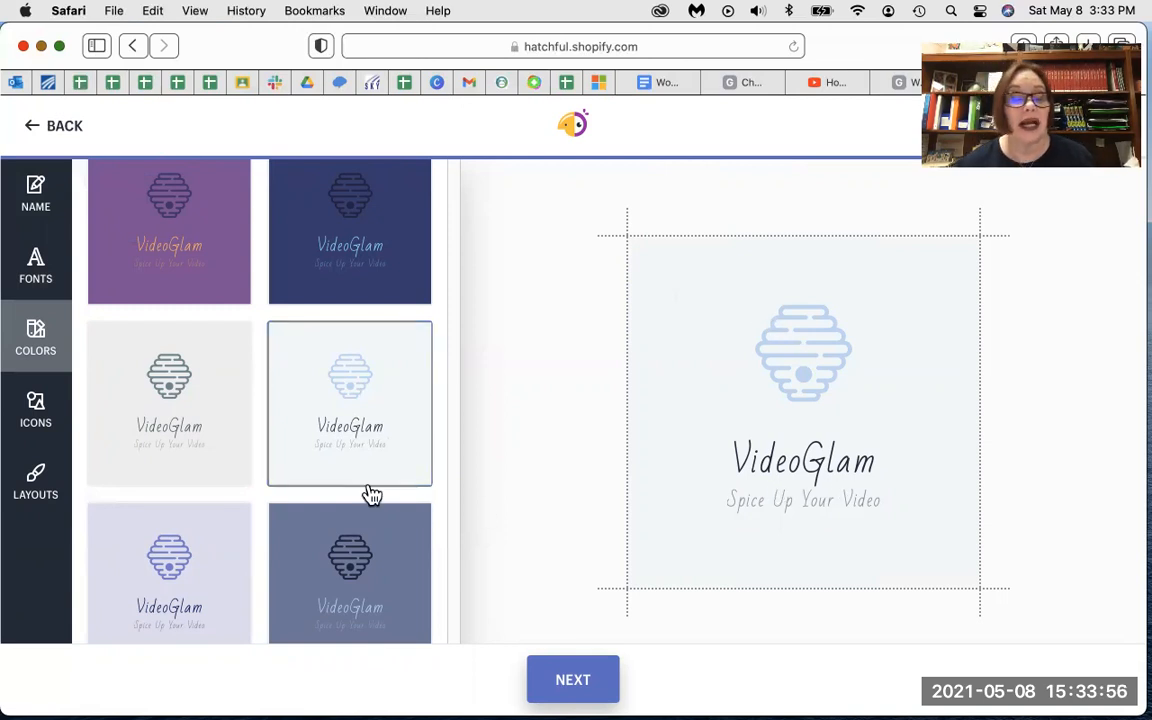
# Step: Apply the color scheme with a deep blue beehive and navy name on a very pale blue background
pyautogui.scroll(-5, 370, 494)
pyautogui.scroll(-1, 371, 494)
pyautogui.click(224, 521)
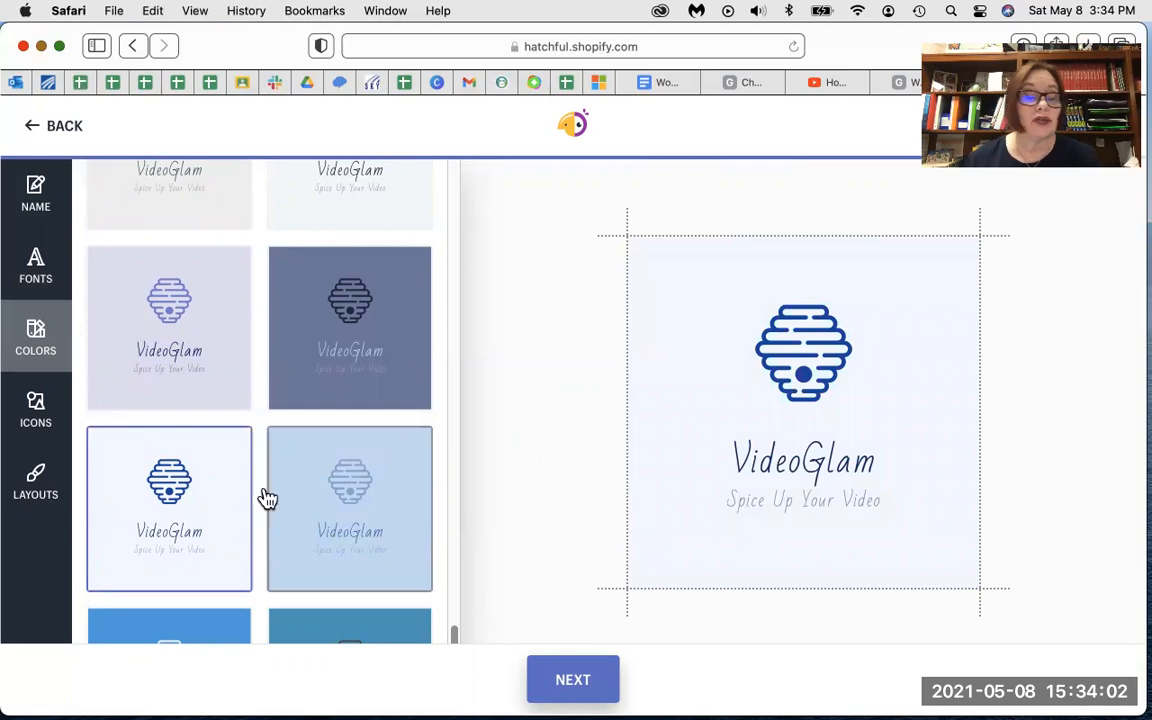
pyautogui.scroll(-4, 265, 496)
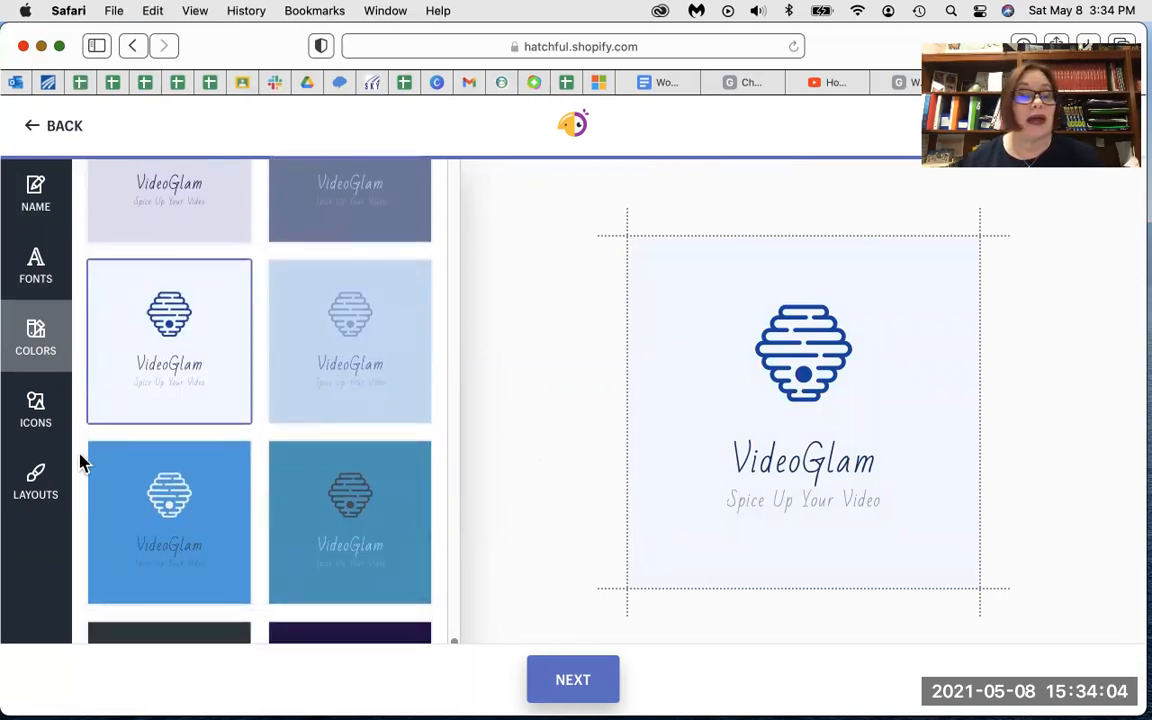
# Step: Try the outlined video camera as the logo's icon in place of the beehive
pyautogui.click(40, 402)
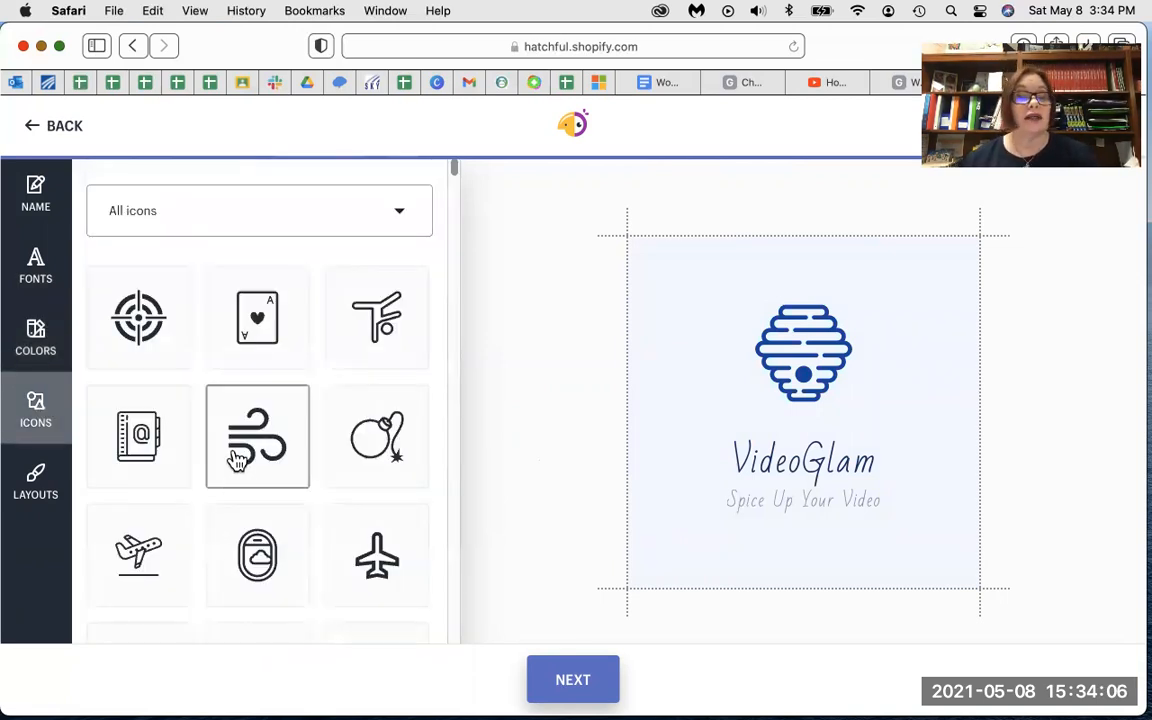
pyautogui.scroll(-10, 237, 458)
pyautogui.scroll(-12, 237, 458)
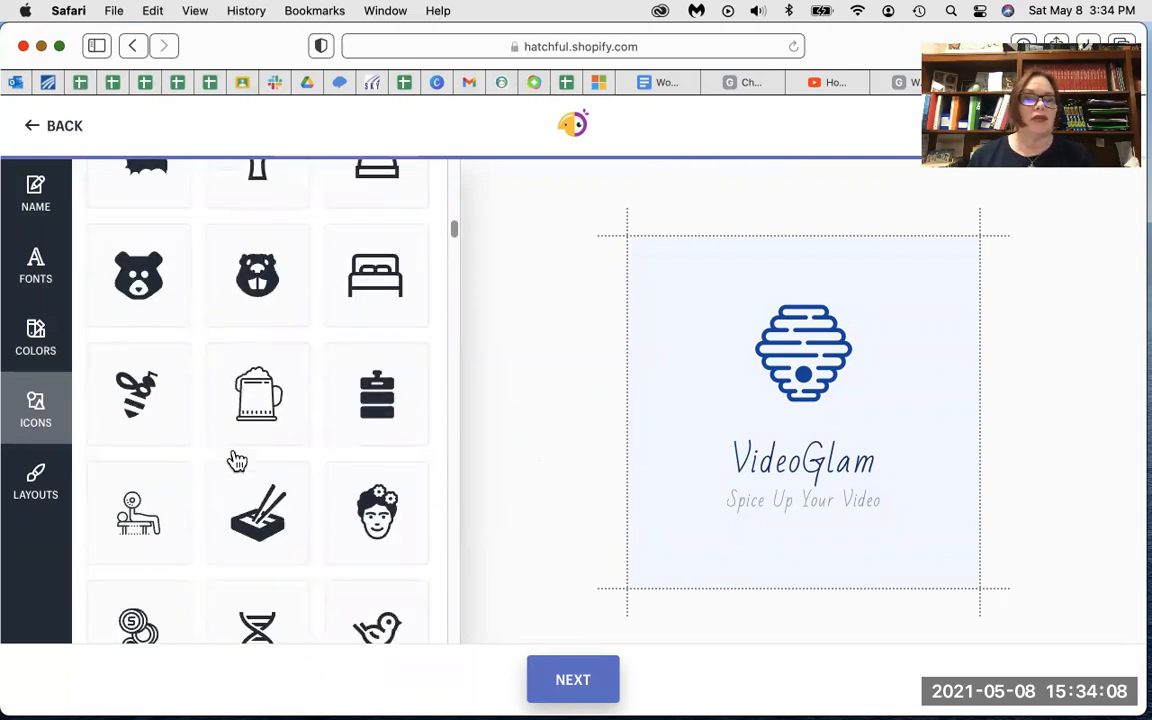
pyautogui.scroll(-8, 237, 458)
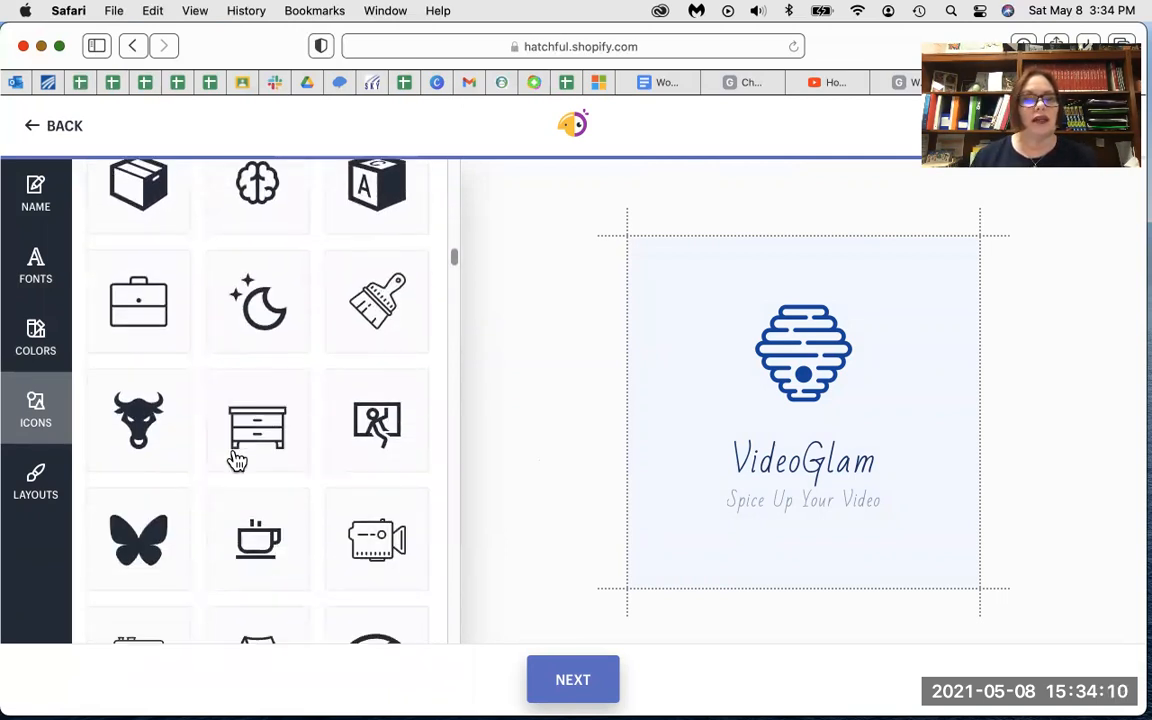
pyautogui.scroll(2, 237, 458)
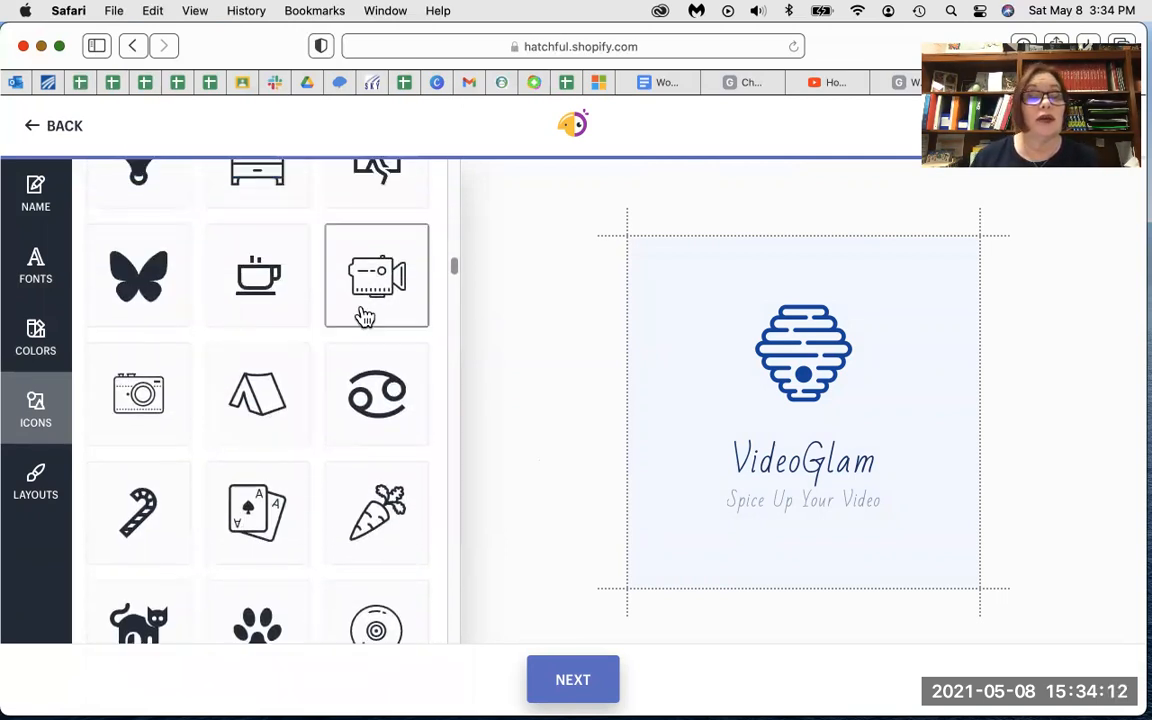
pyautogui.click(365, 285)
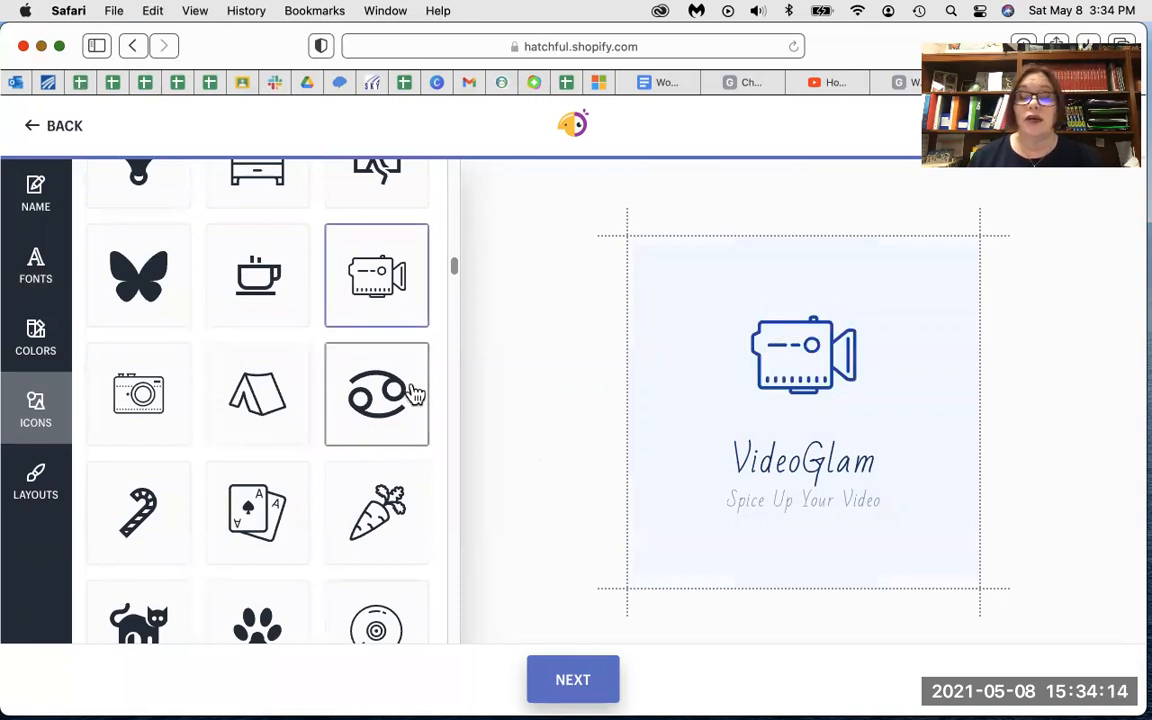
pyautogui.scroll(-1, 322, 414)
pyautogui.scroll(1, 321, 414)
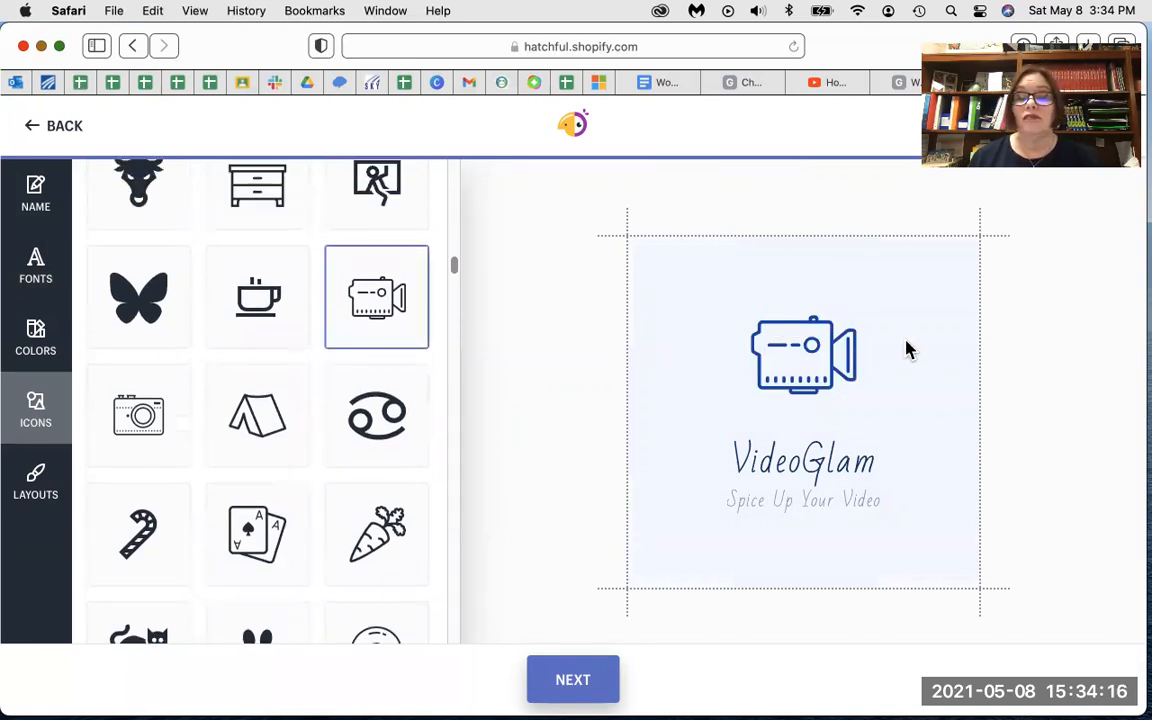
# Step: Try the solid command-prompt window as the logo's icon in place of the video camera
pyautogui.scroll(-7, 206, 489)
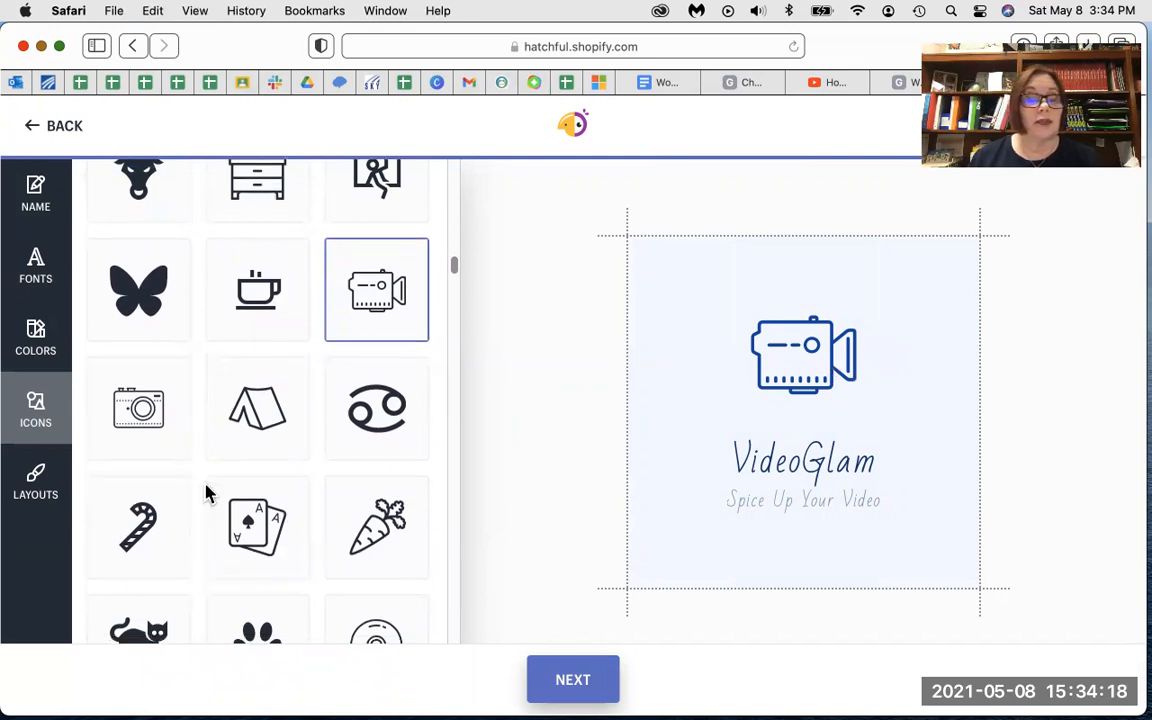
pyautogui.scroll(-10, 206, 492)
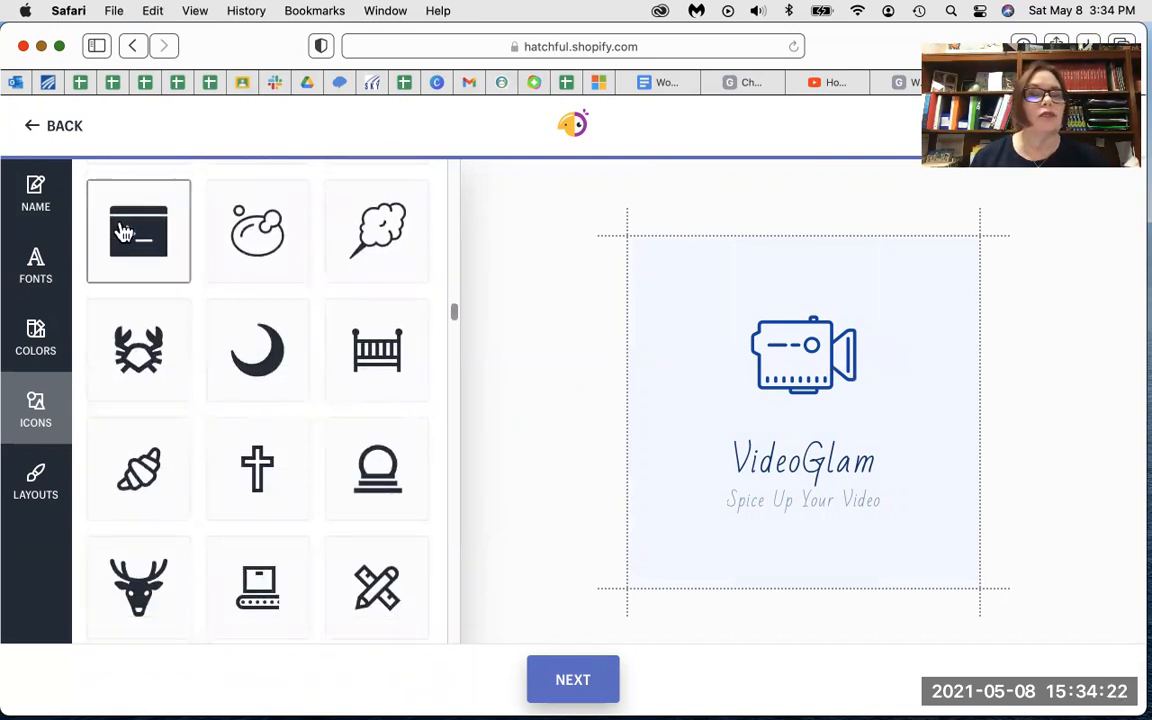
pyautogui.click(124, 233)
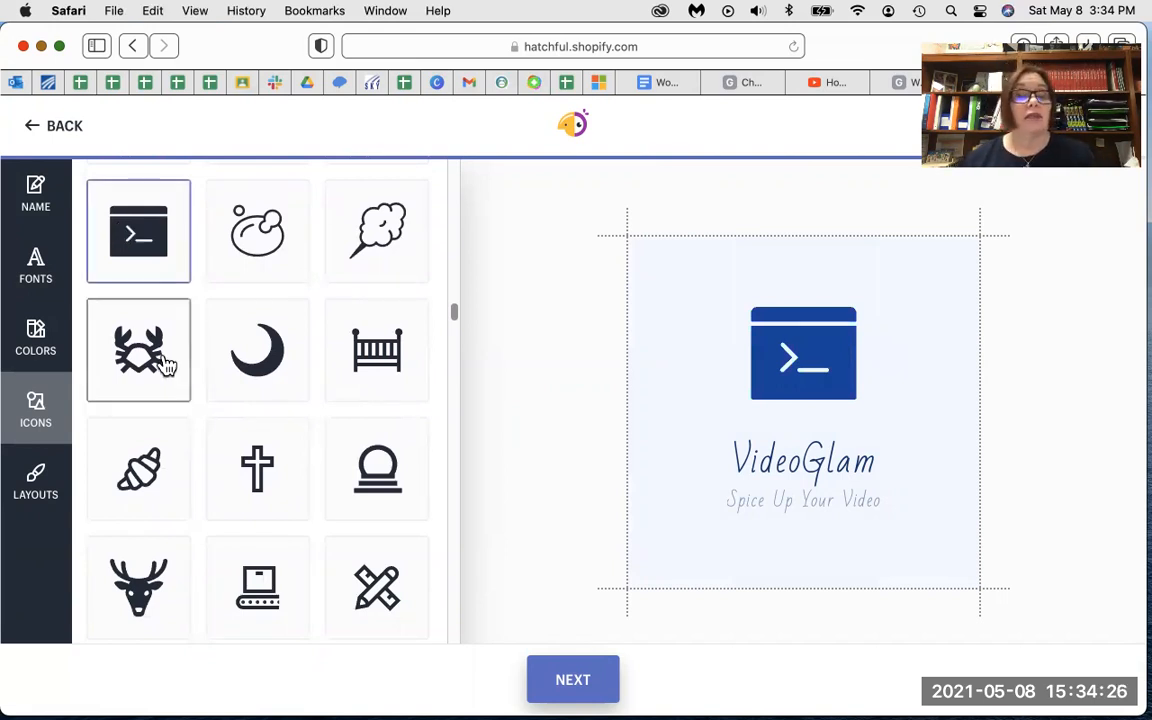
# Step: Change the logo's icon to the outlined elephant
pyautogui.scroll(-8, 162, 362)
pyautogui.scroll(-10, 163, 366)
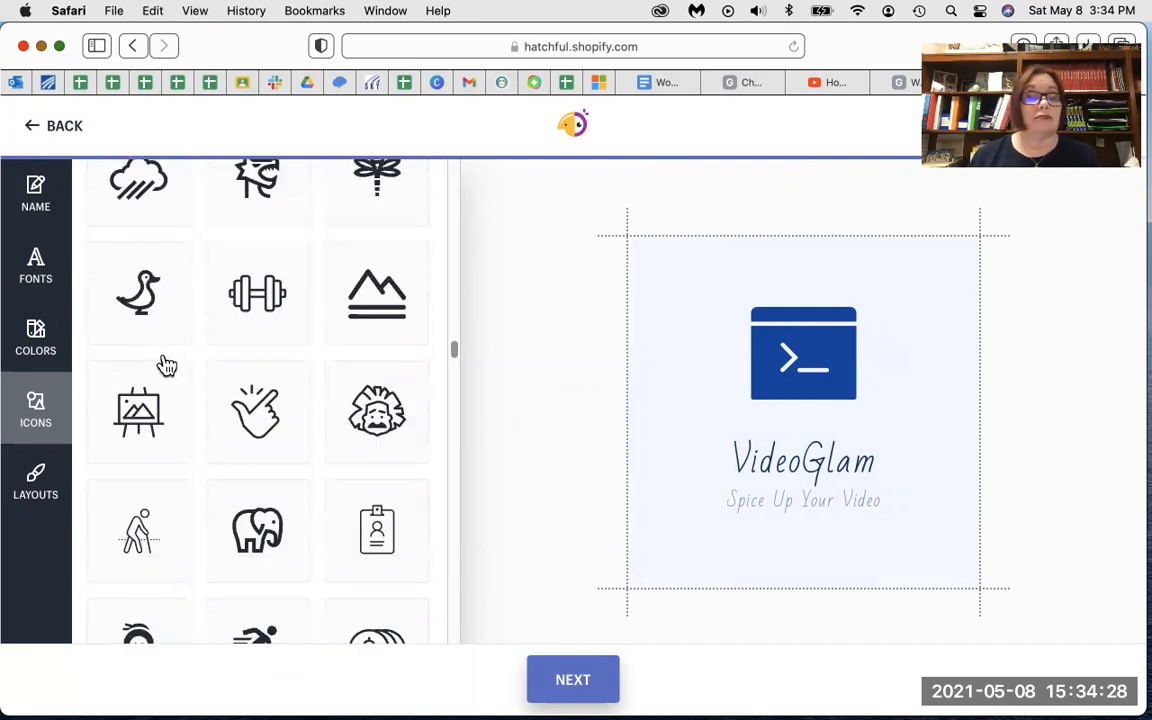
pyautogui.click(245, 291)
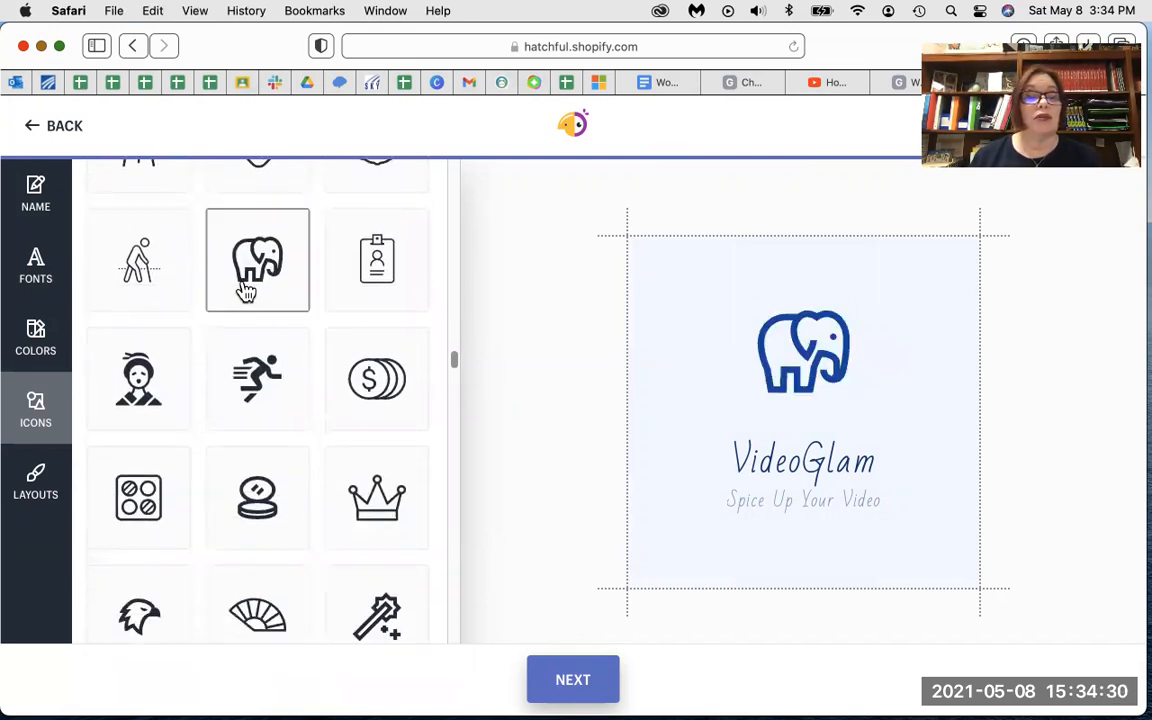
# Step: Change the logo's icon to the outlined monitor, tablet and phone group in place of the elephant
pyautogui.scroll(-12, 245, 291)
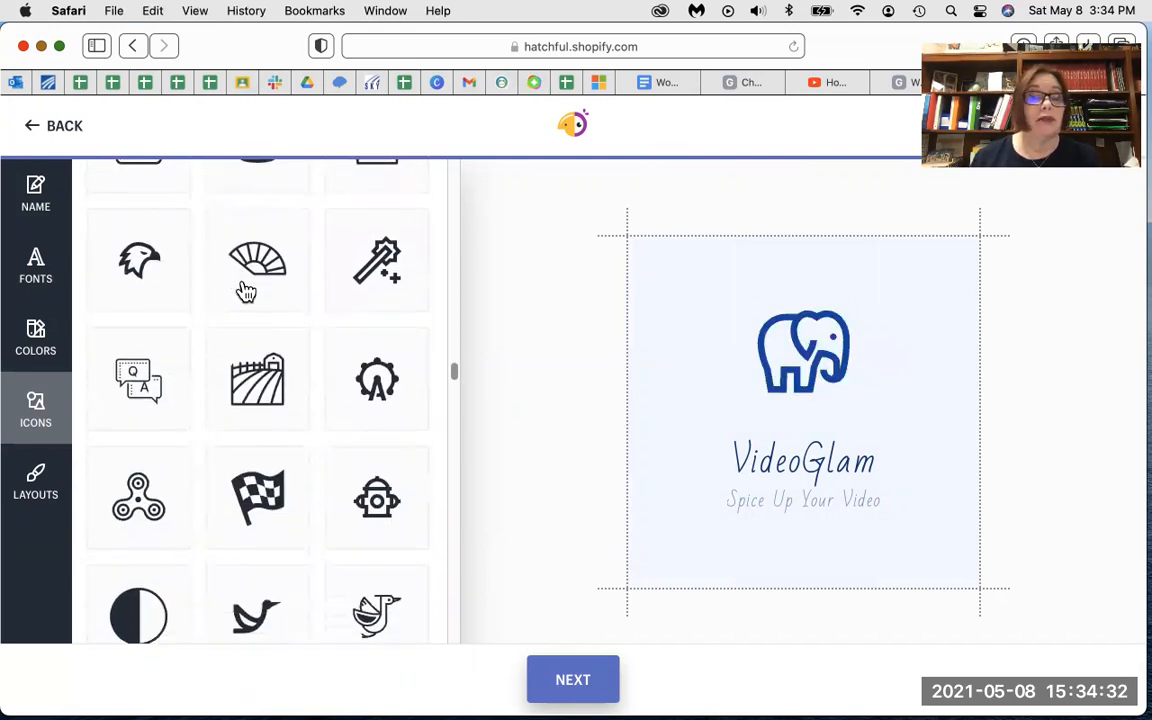
pyautogui.scroll(-12, 245, 291)
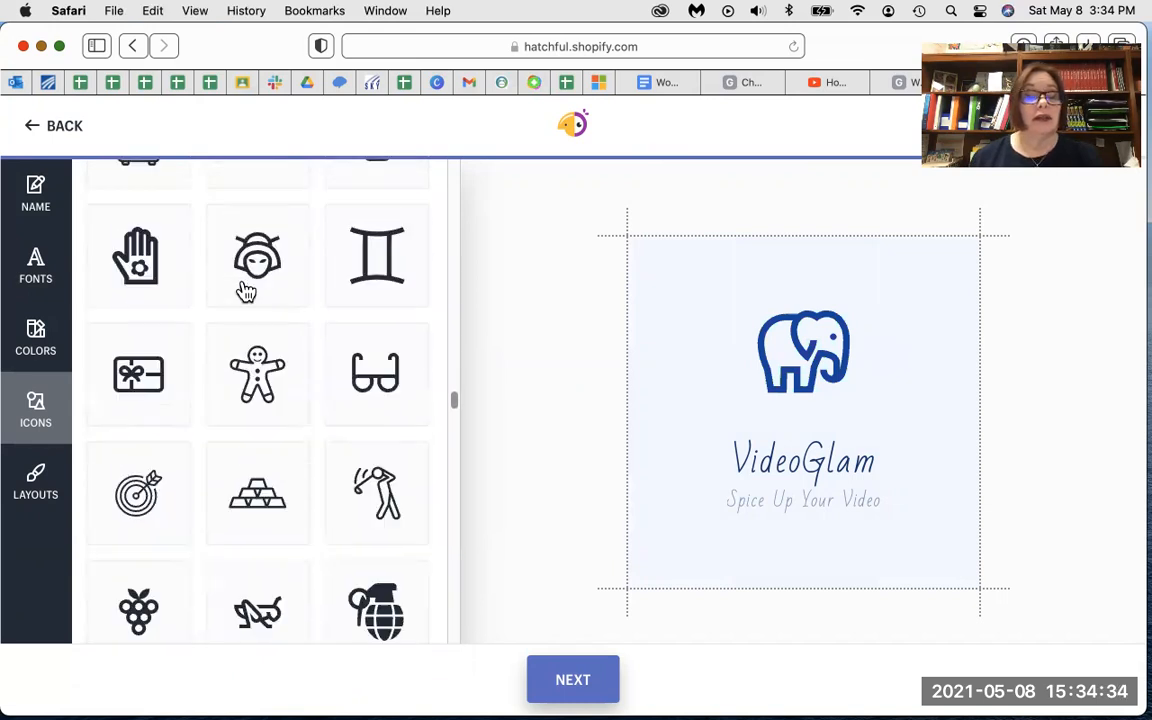
pyautogui.scroll(-15, 245, 291)
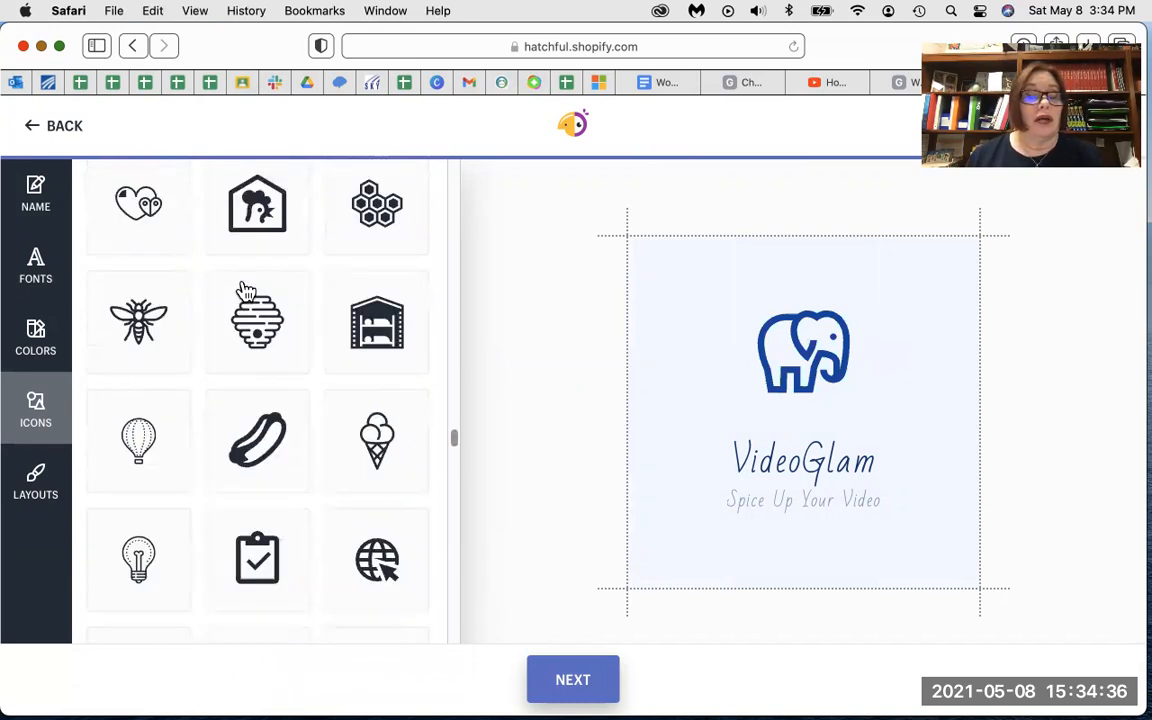
pyautogui.scroll(-12, 245, 291)
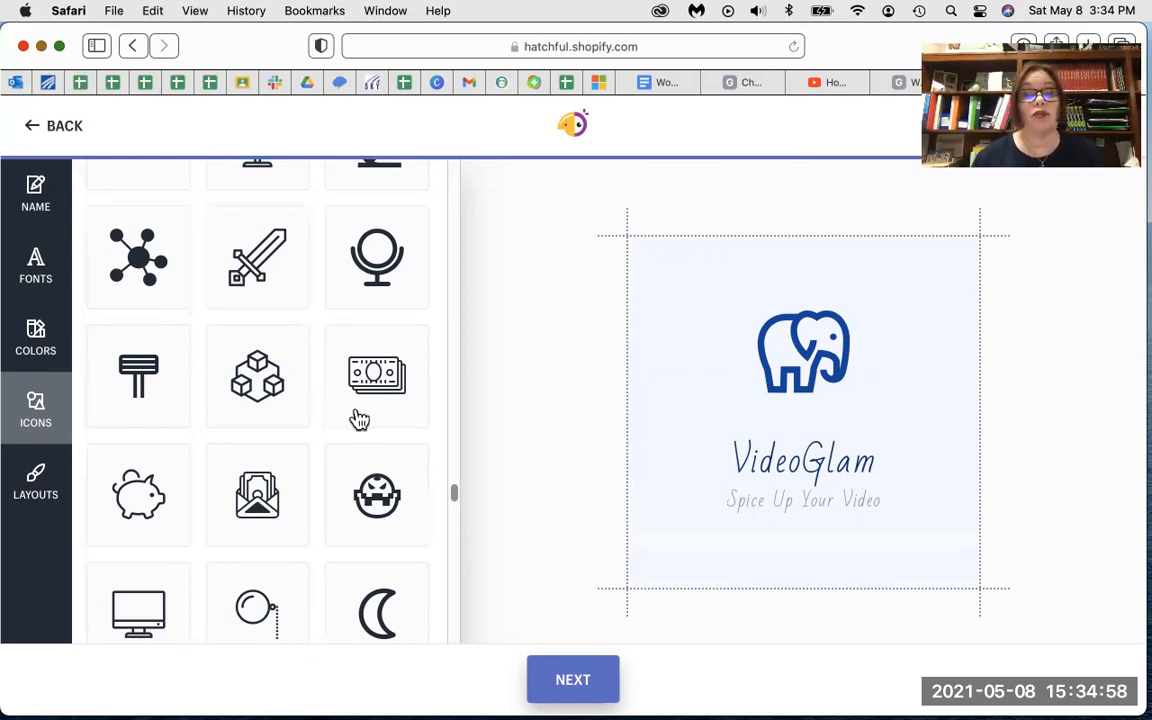
pyautogui.scroll(-5, 358, 419)
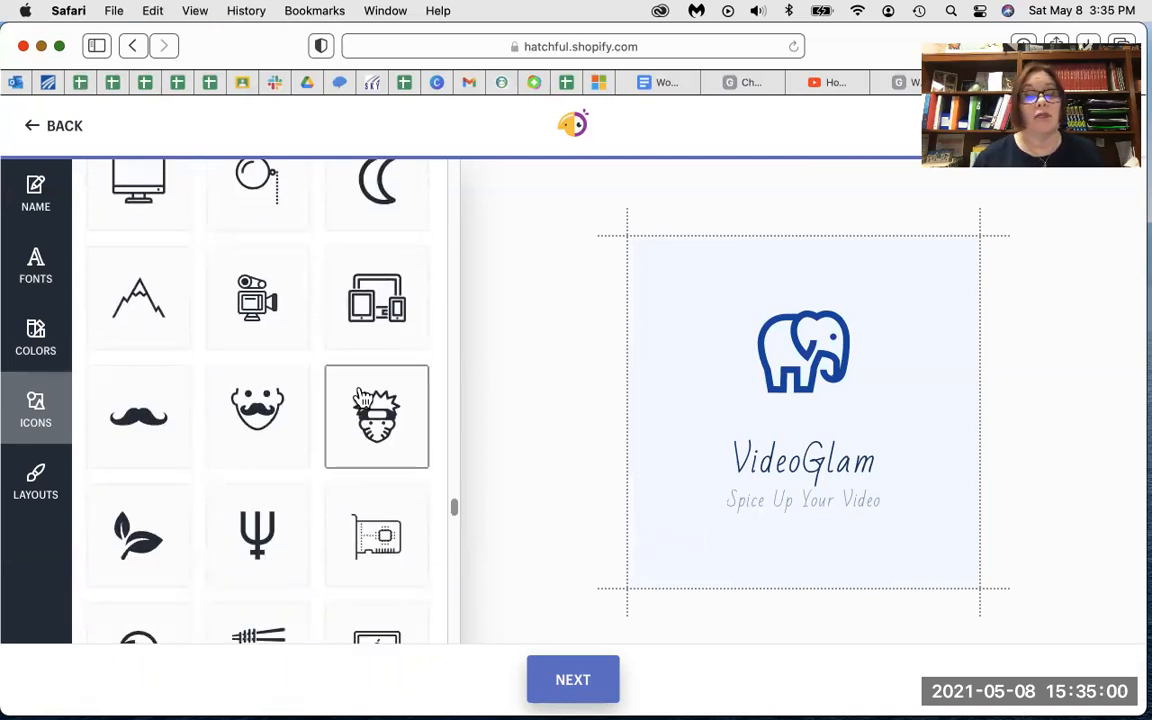
pyautogui.click(373, 330)
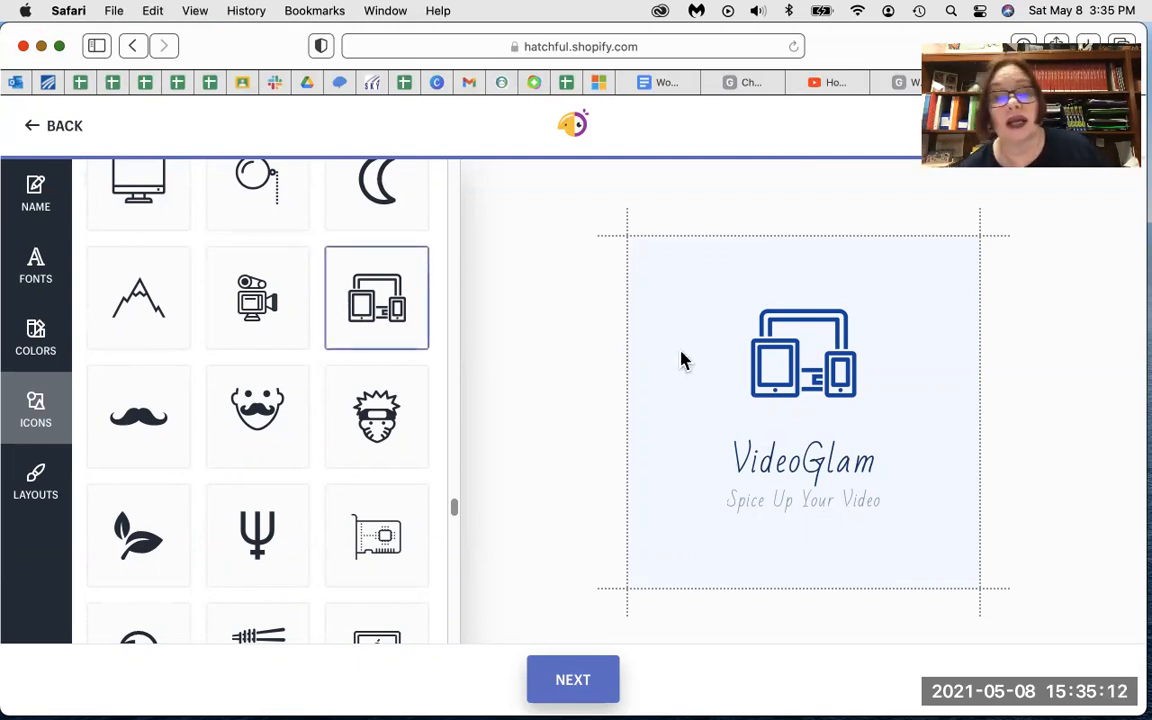
# Step: Try the white and near-black background layouts for the logo, and return to the pale blue layout
pyautogui.click(37, 476)
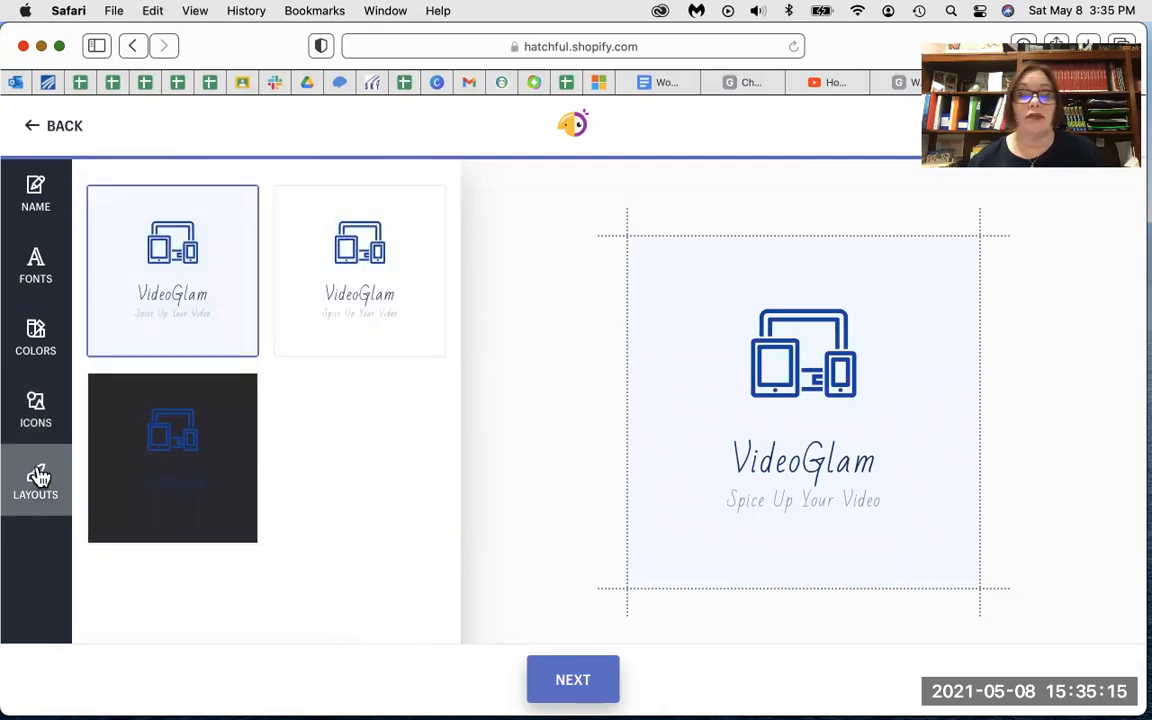
pyautogui.click(325, 325)
pyautogui.click(208, 297)
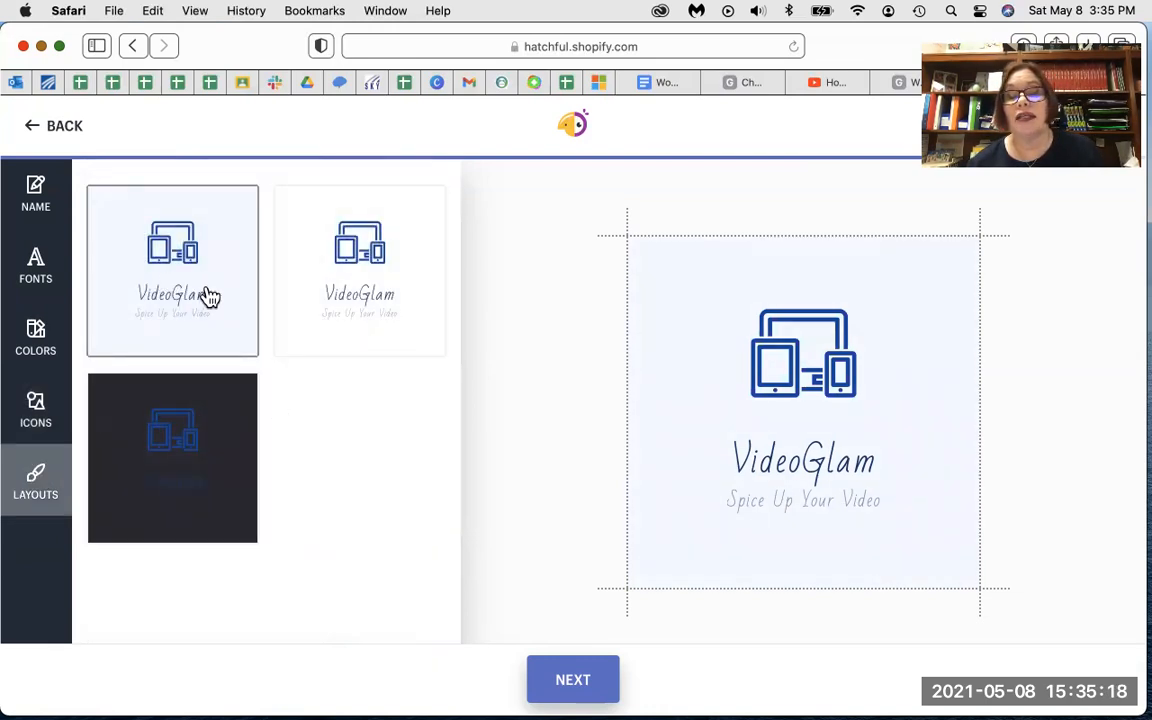
pyautogui.click(201, 478)
pyautogui.click(191, 305)
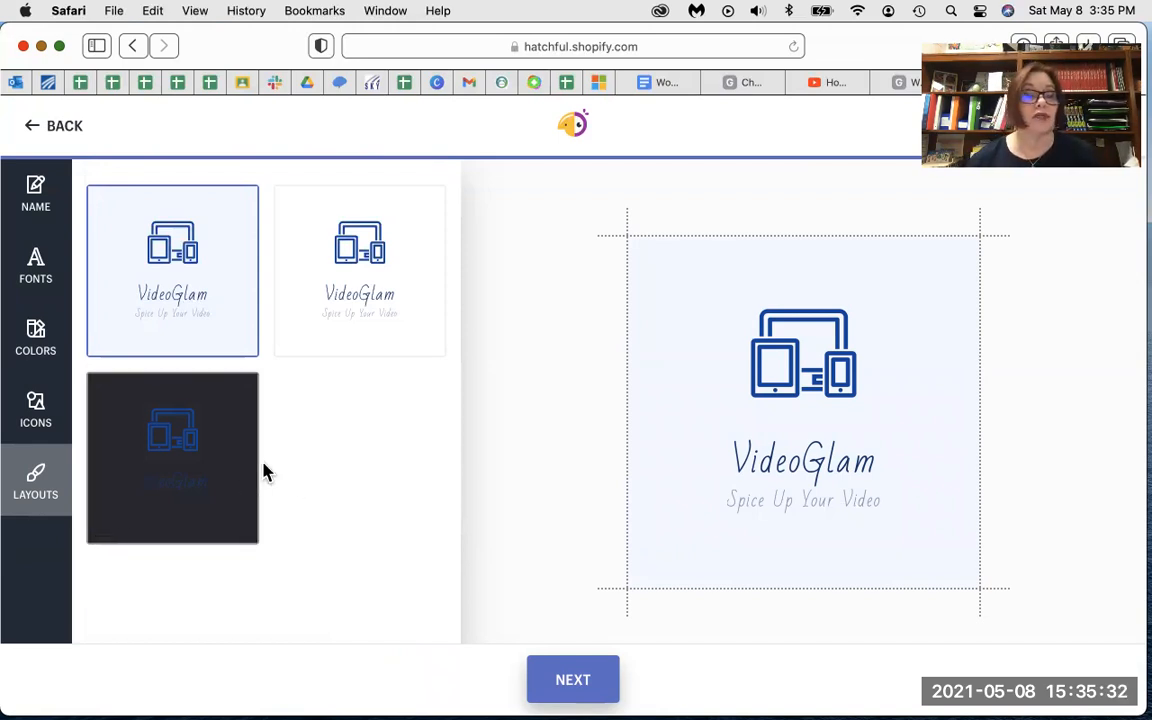
# Step: Finish the logo design and download its package, and look over the saved logos down to the MediaMime one
pyautogui.click(598, 700)
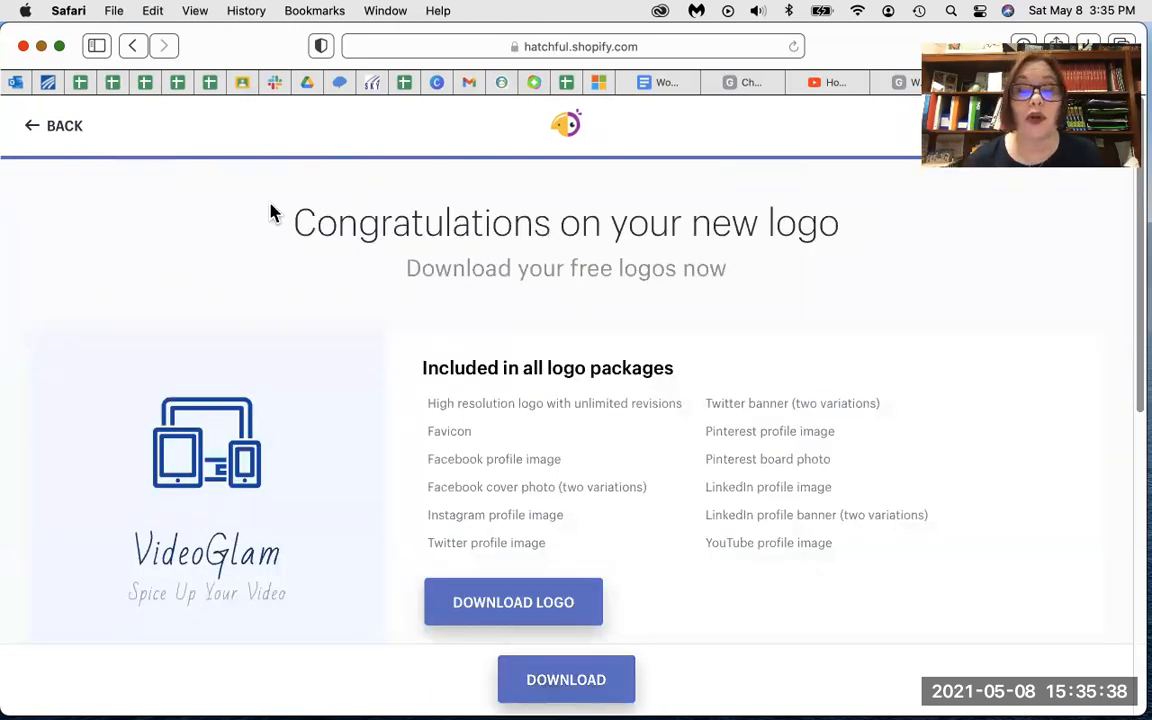
pyautogui.scroll(-5, 368, 560)
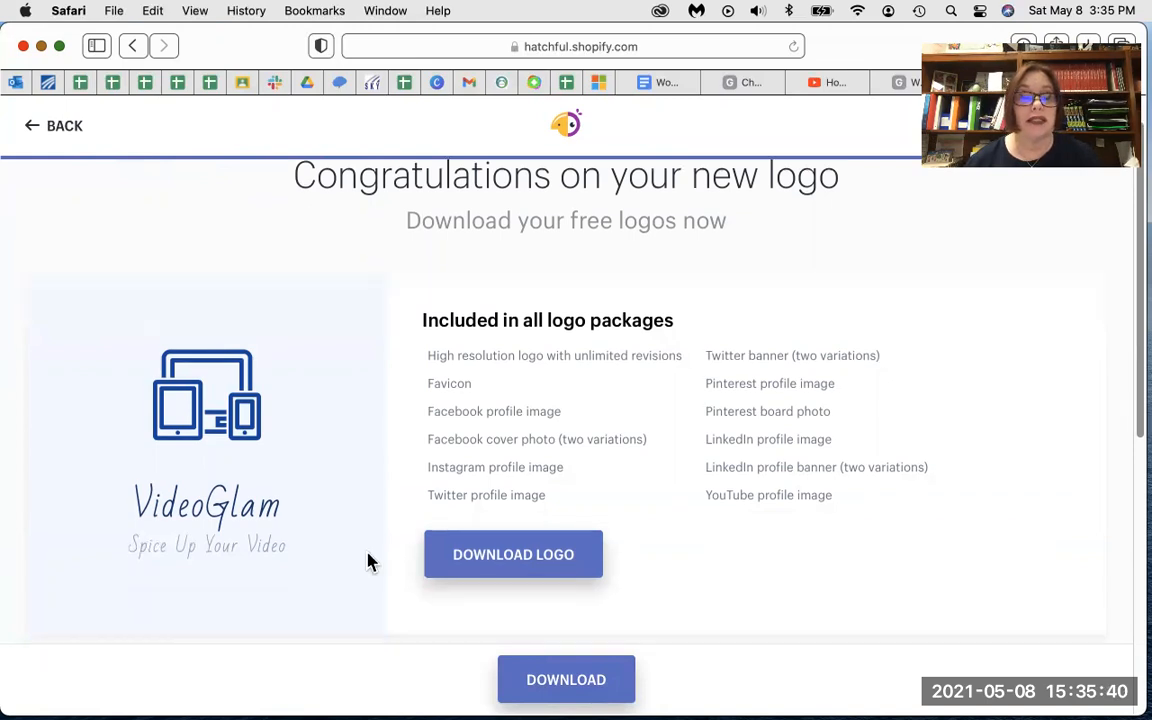
pyautogui.scroll(1, 368, 560)
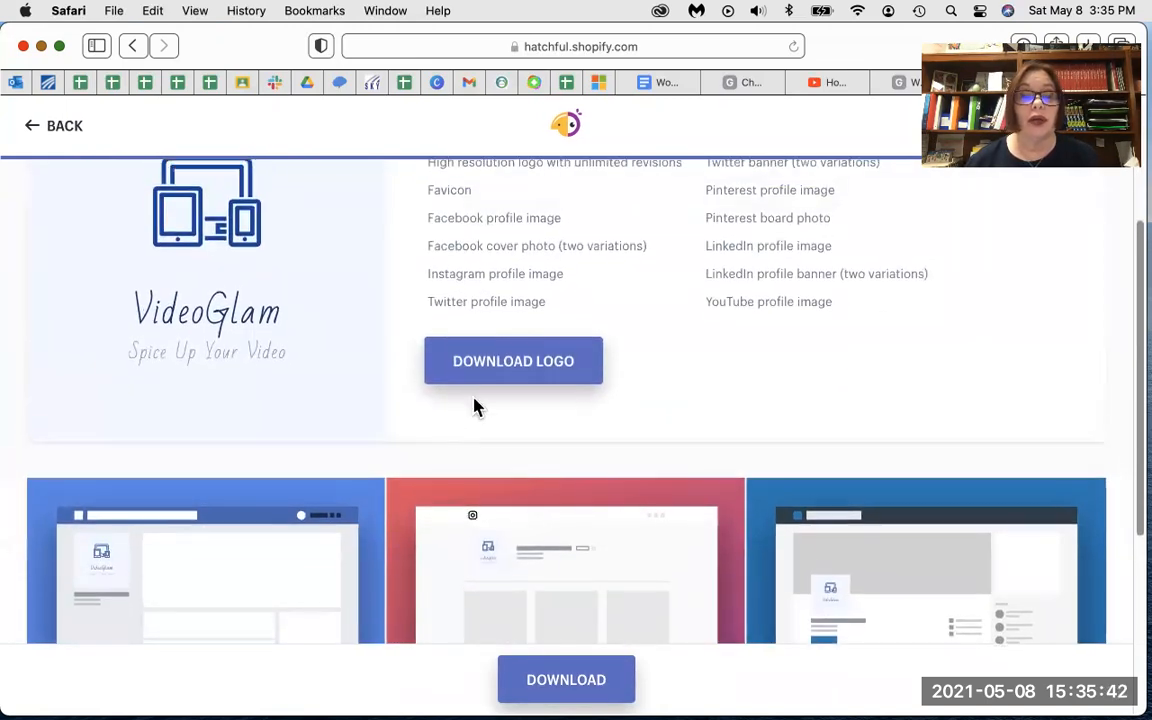
pyautogui.click(499, 370)
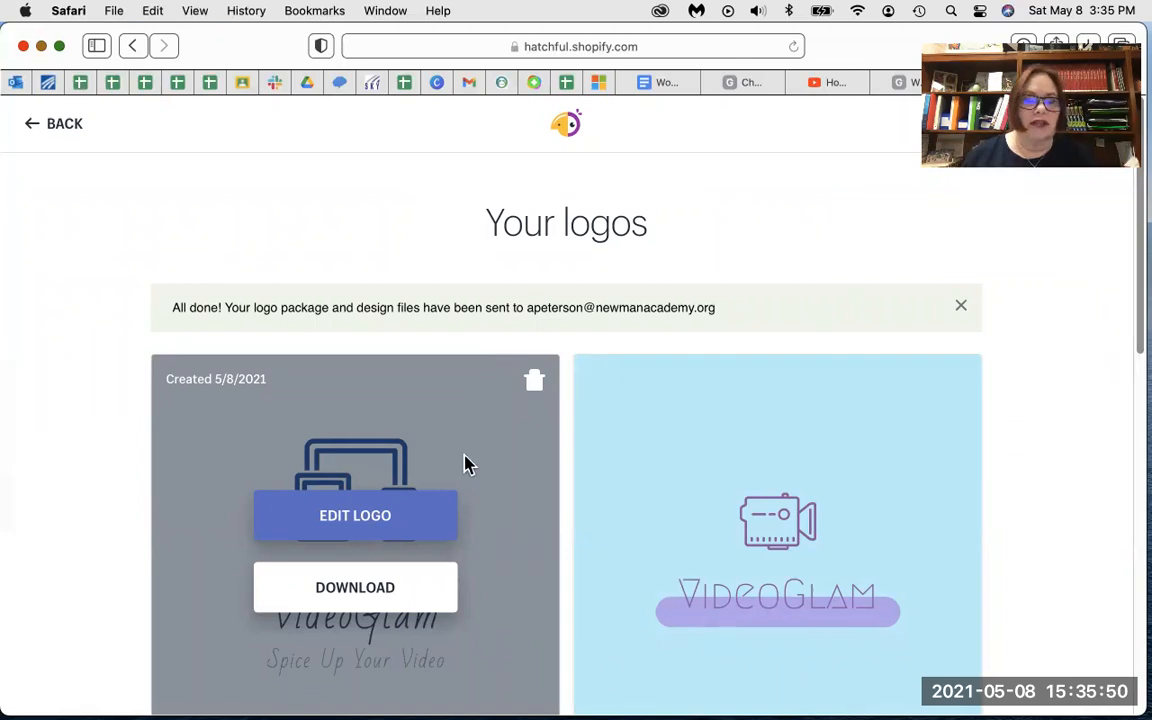
pyautogui.scroll(-3, 466, 462)
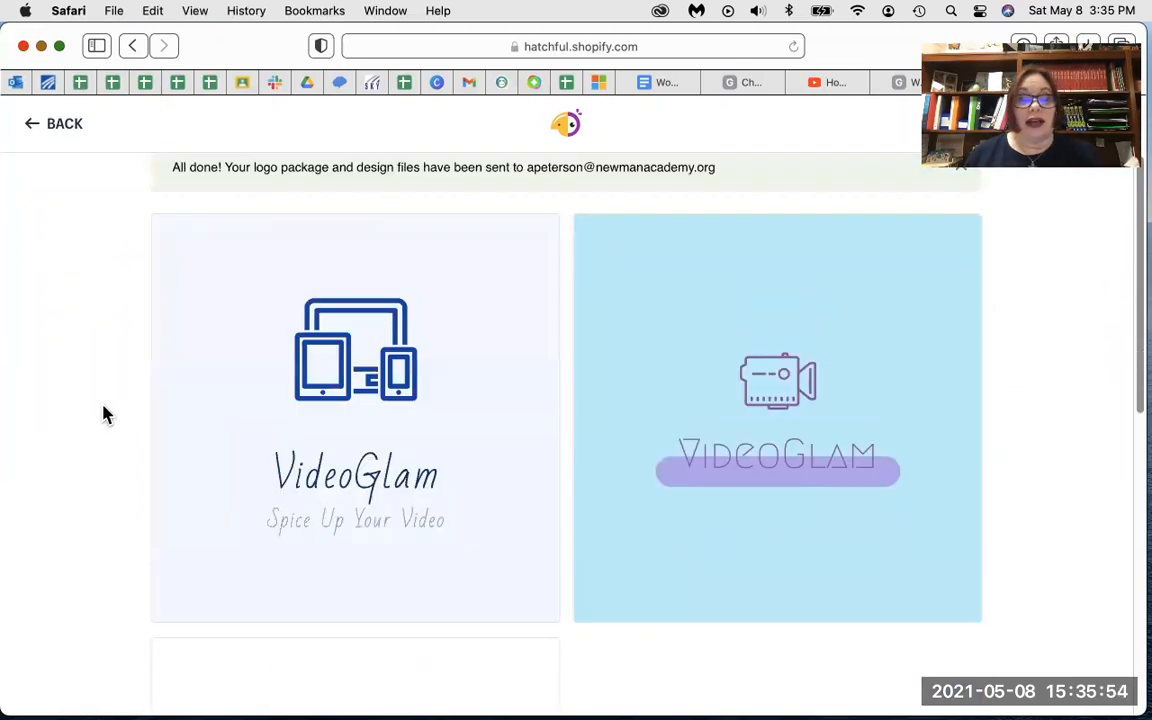
pyautogui.scroll(-1, 105, 414)
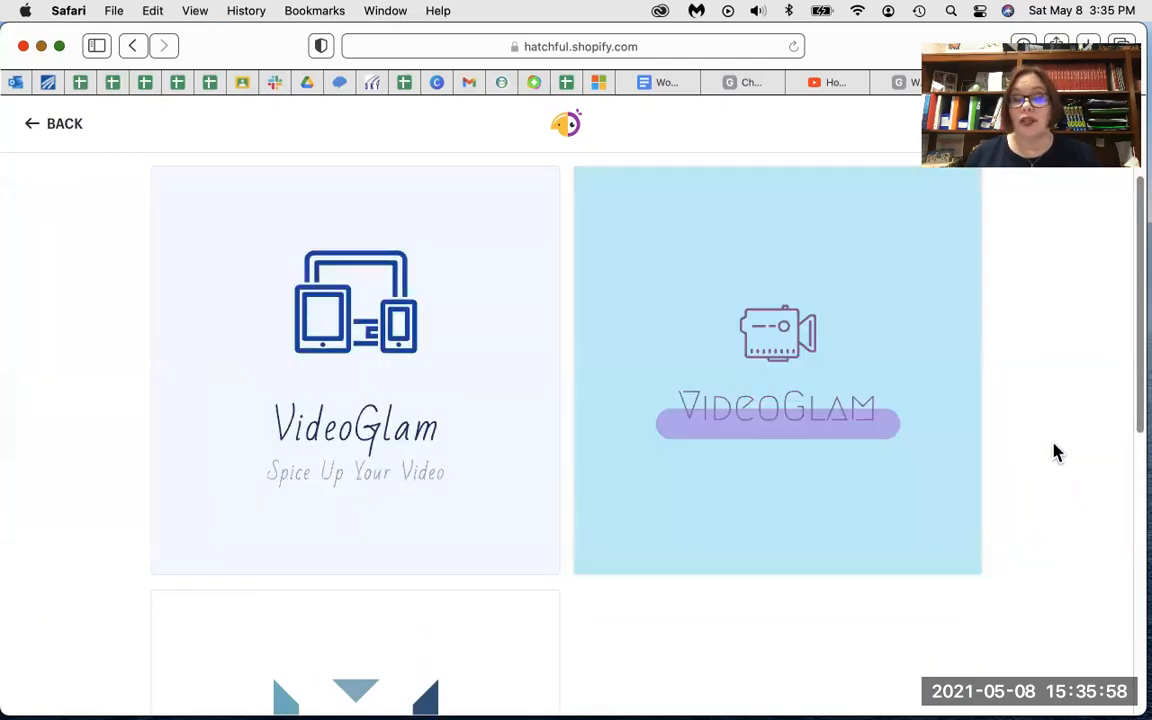
pyautogui.scroll(-8, 1056, 452)
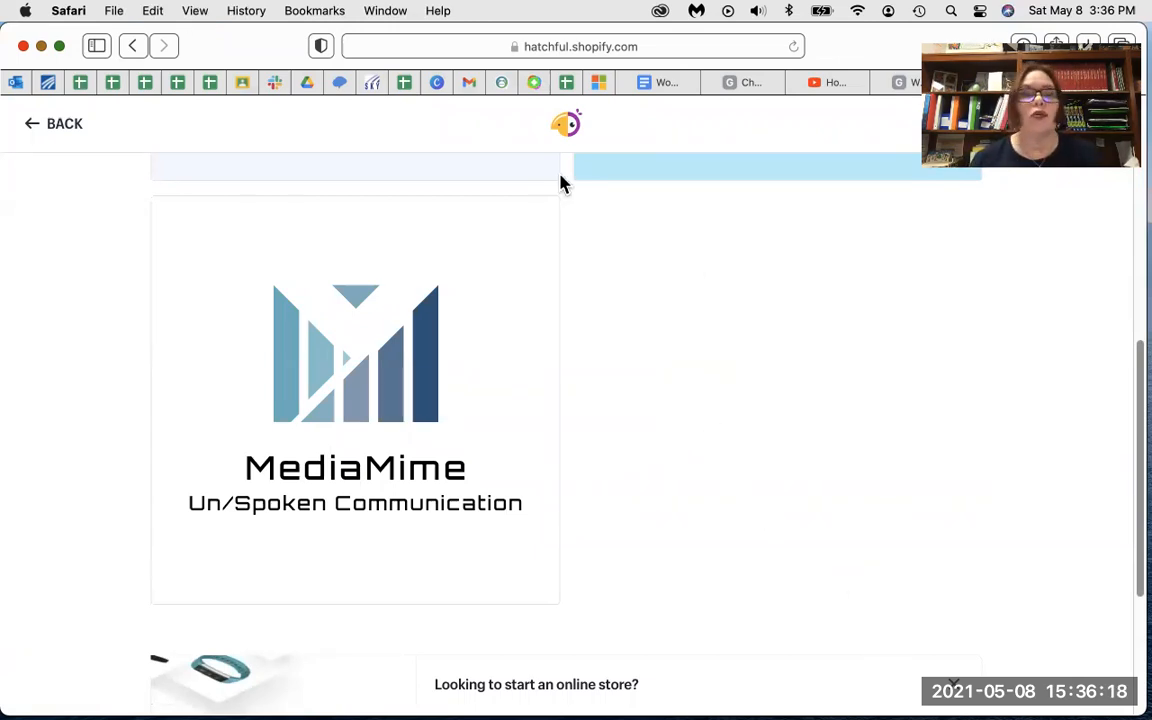
# Step: Minimize the browser, switch to Finder and show the folders at the start of Downloads
pyautogui.click(41, 47)
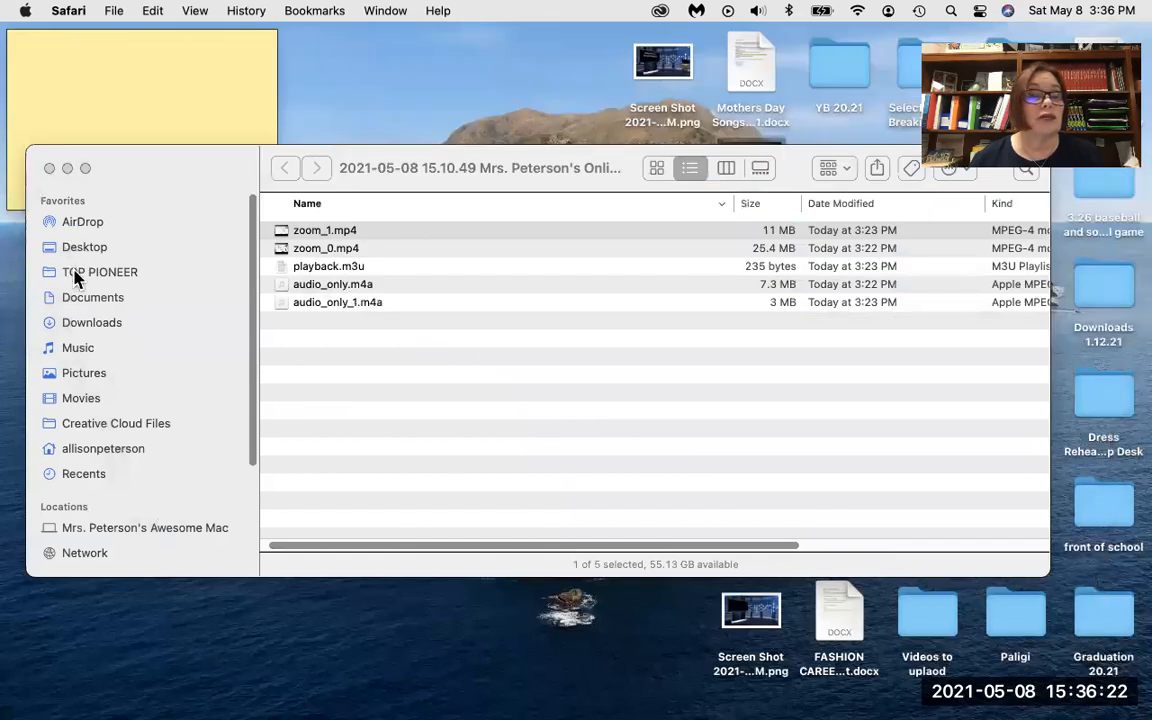
pyautogui.click(86, 323)
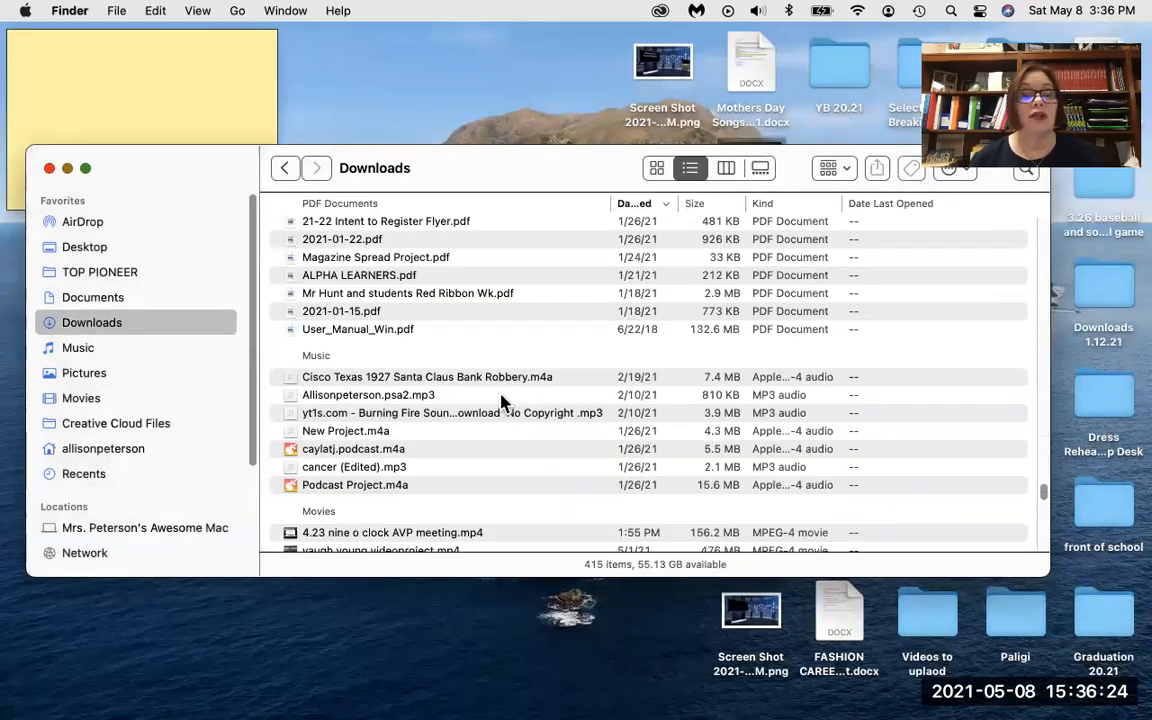
pyautogui.scroll(-1, 417, 303)
pyautogui.scroll(15, 417, 303)
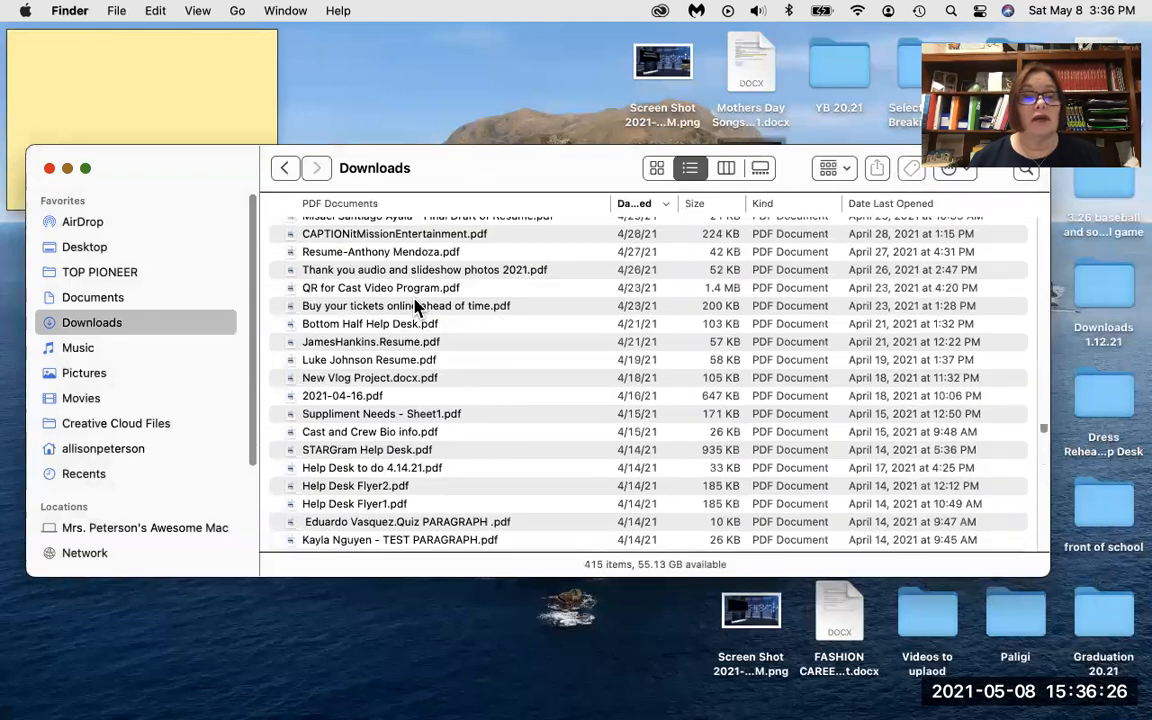
pyautogui.scroll(15, 417, 306)
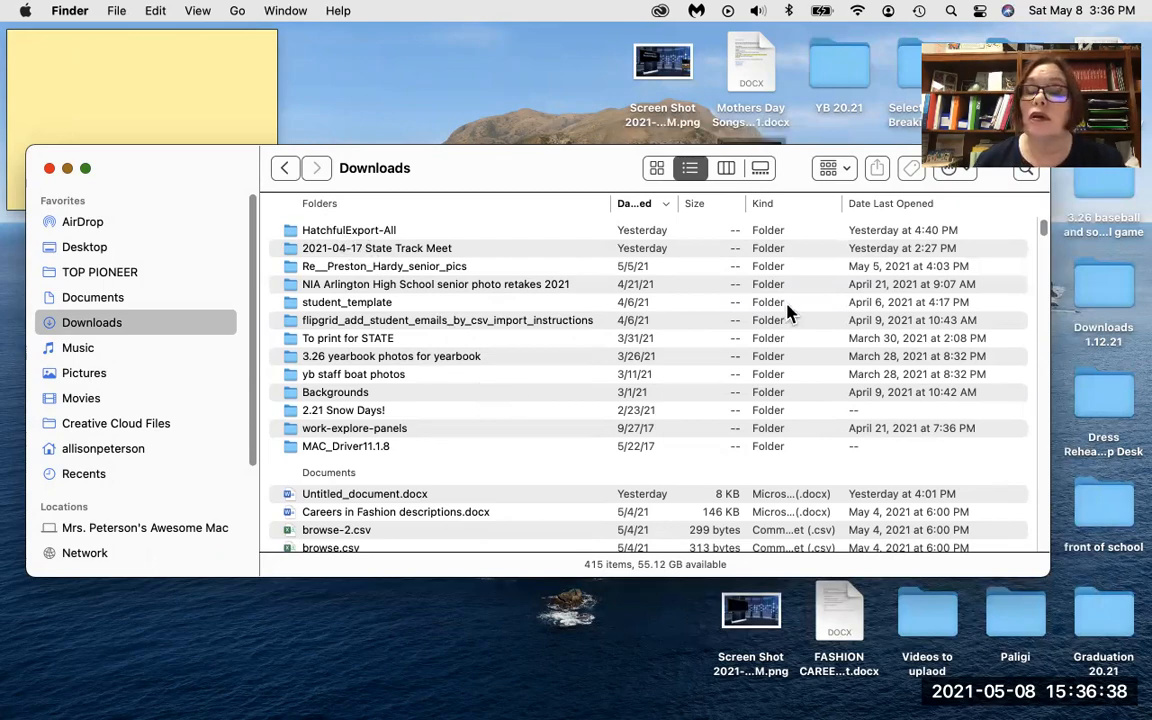
# Step: Look through the whole Downloads folder for the exported logo package
pyautogui.scroll(-10, 872, 476)
pyautogui.scroll(-15, 872, 476)
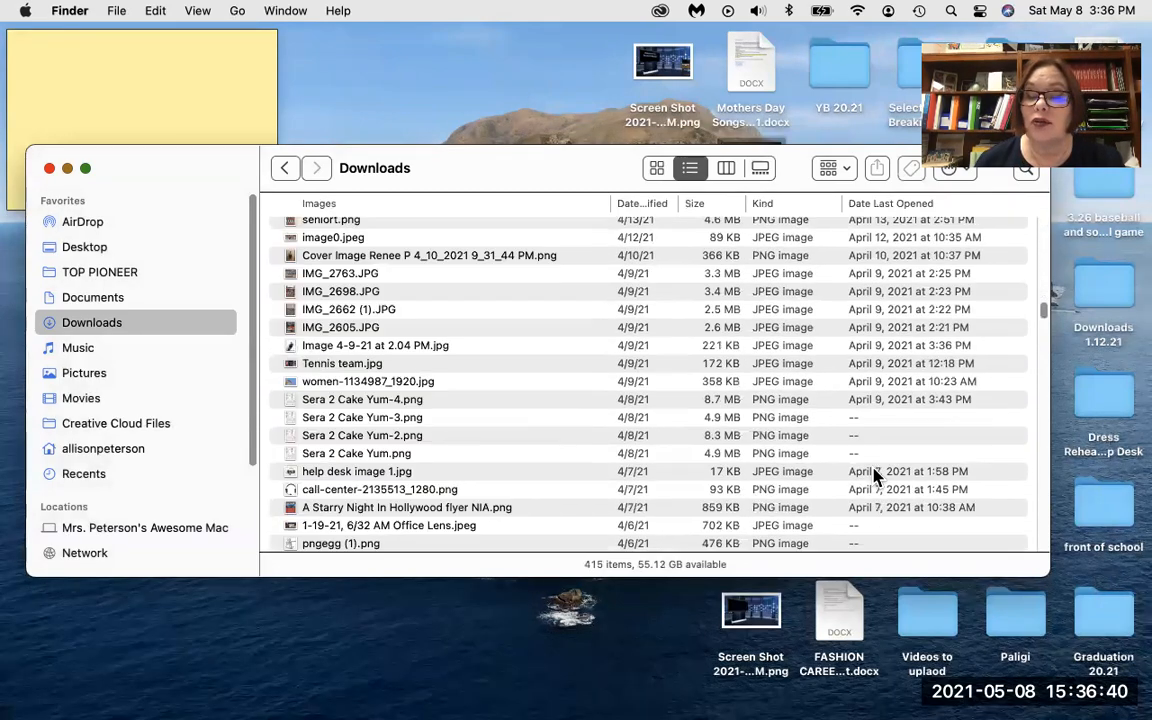
pyautogui.scroll(-20, 872, 476)
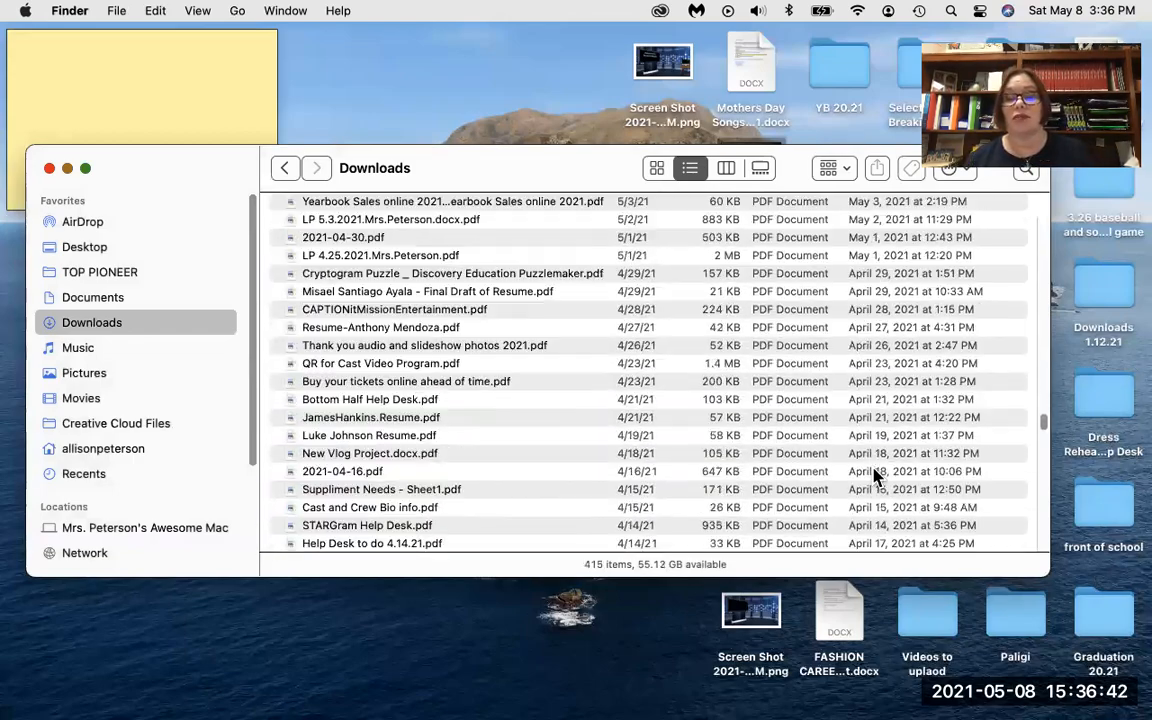
pyautogui.scroll(-20, 872, 476)
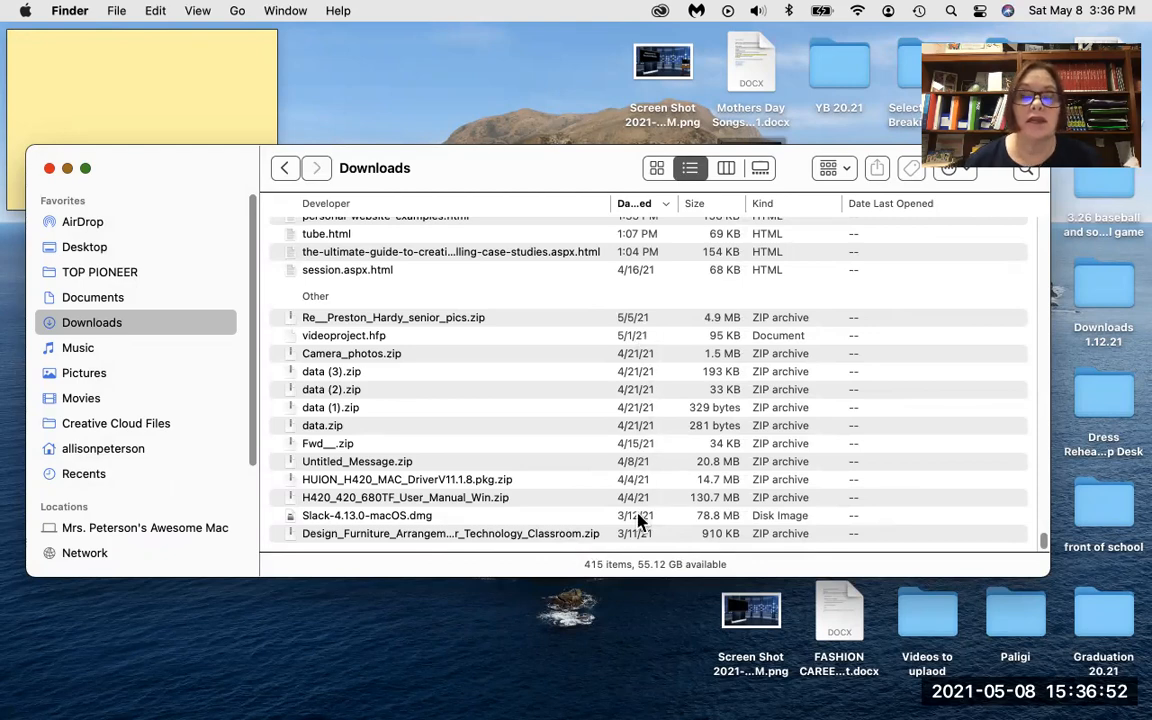
pyautogui.scroll(2, 645, 350)
pyautogui.scroll(10, 645, 350)
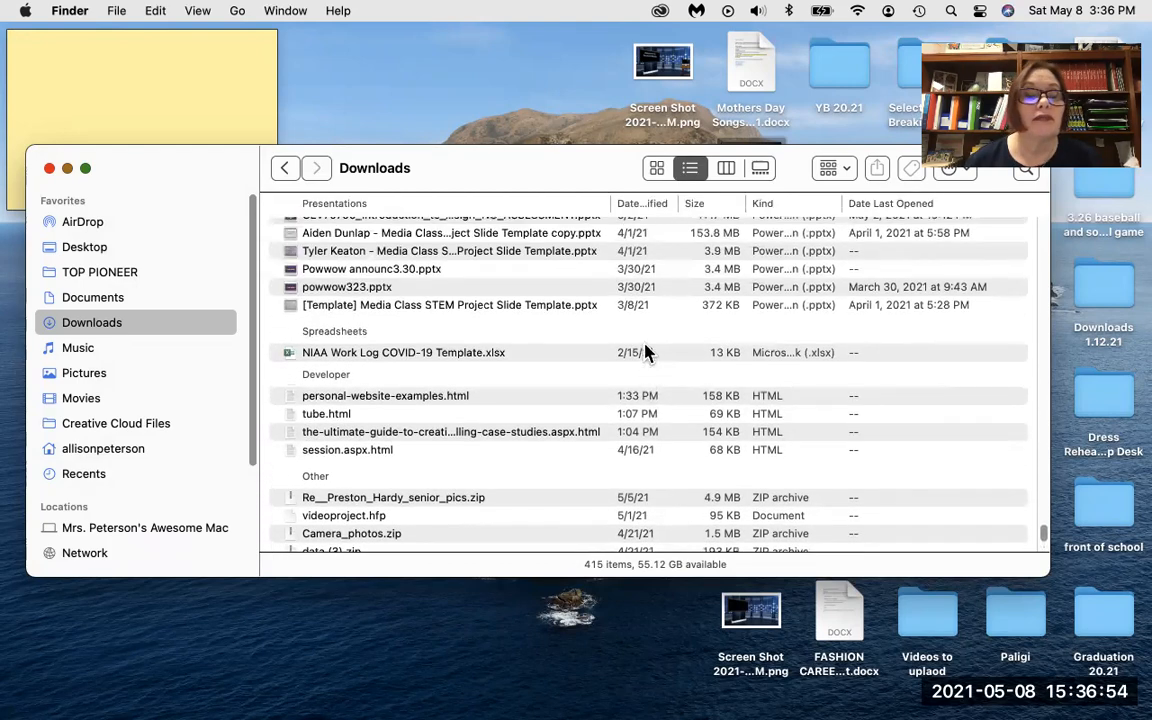
pyautogui.scroll(10, 645, 352)
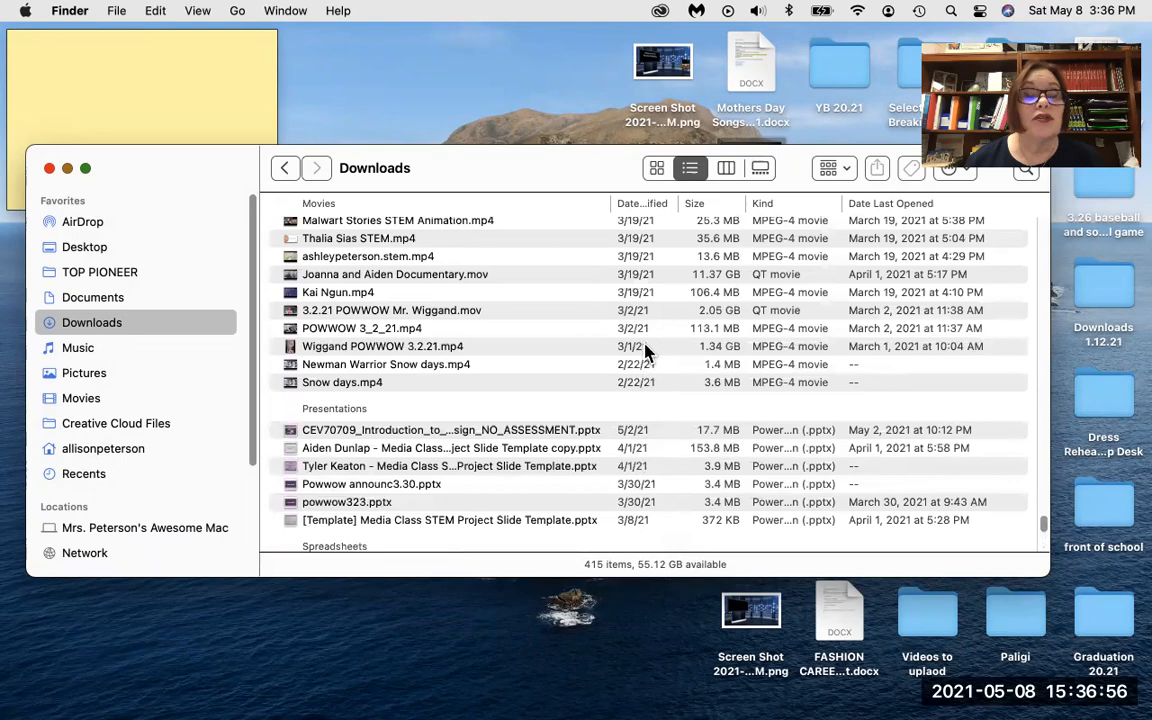
pyautogui.scroll(10, 645, 352)
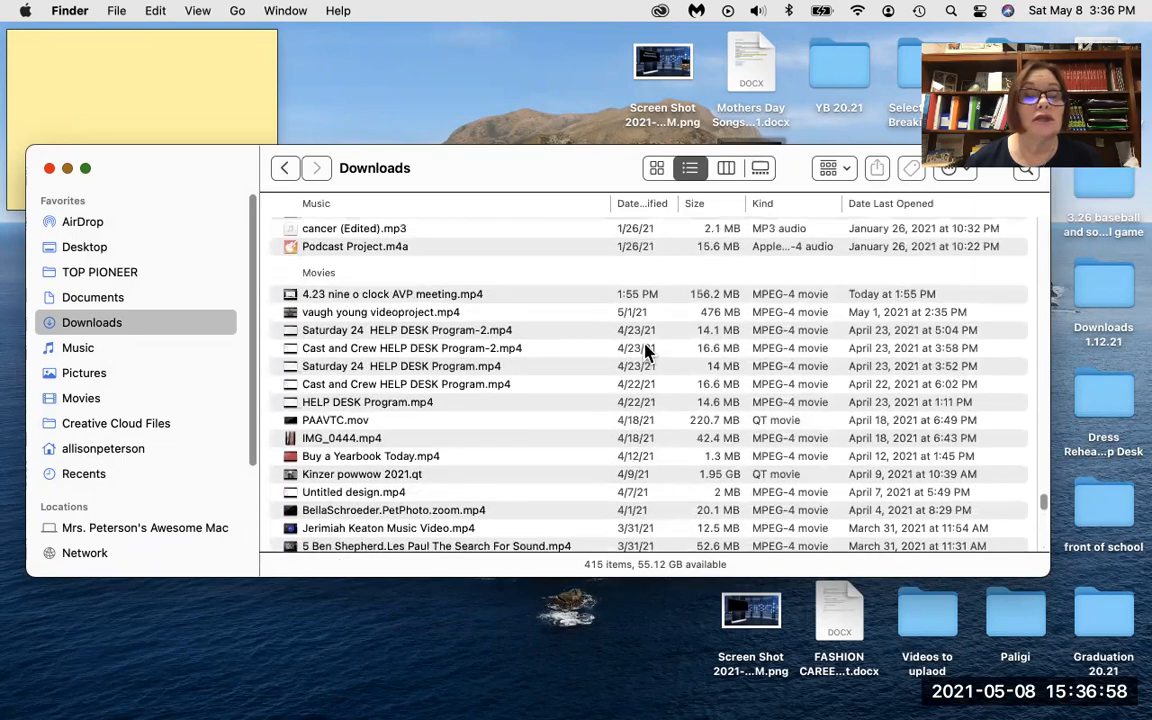
pyautogui.scroll(10, 645, 350)
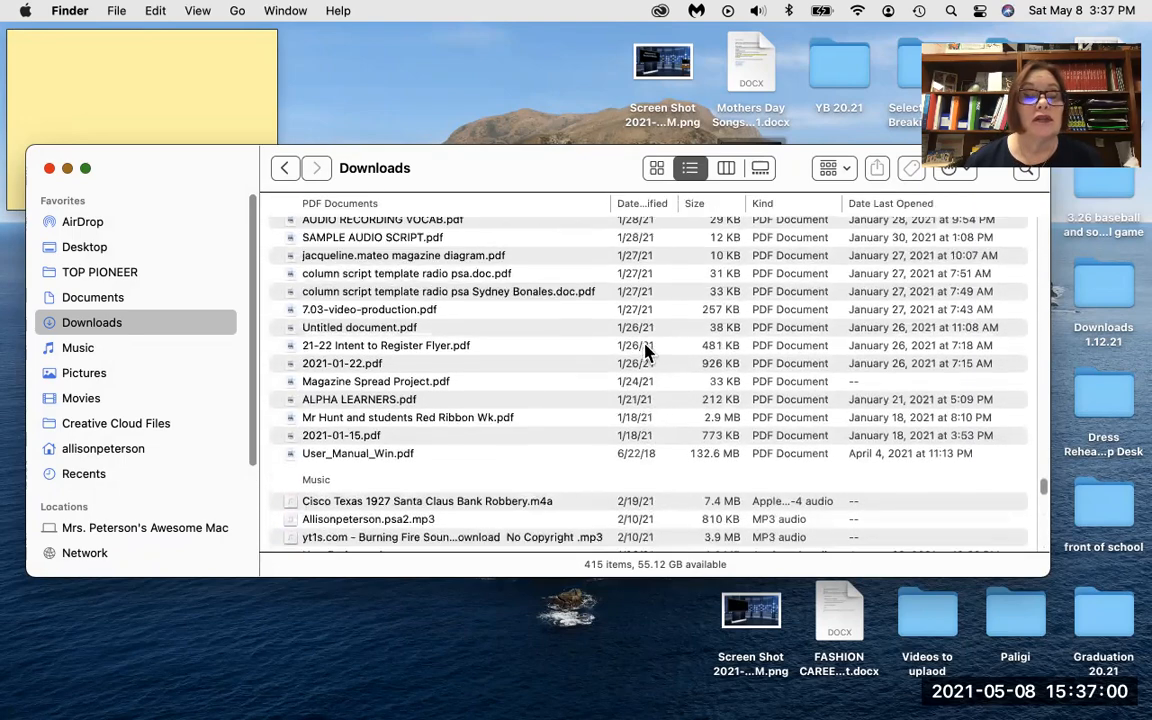
pyautogui.scroll(10, 645, 352)
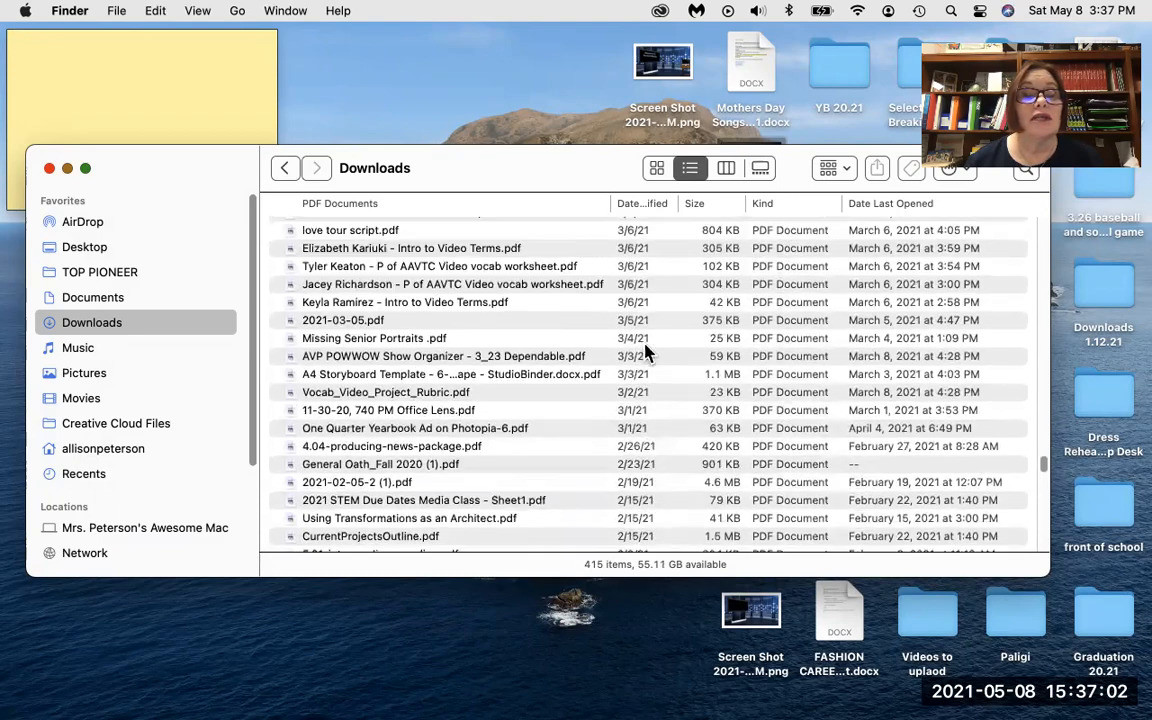
pyautogui.scroll(10, 645, 352)
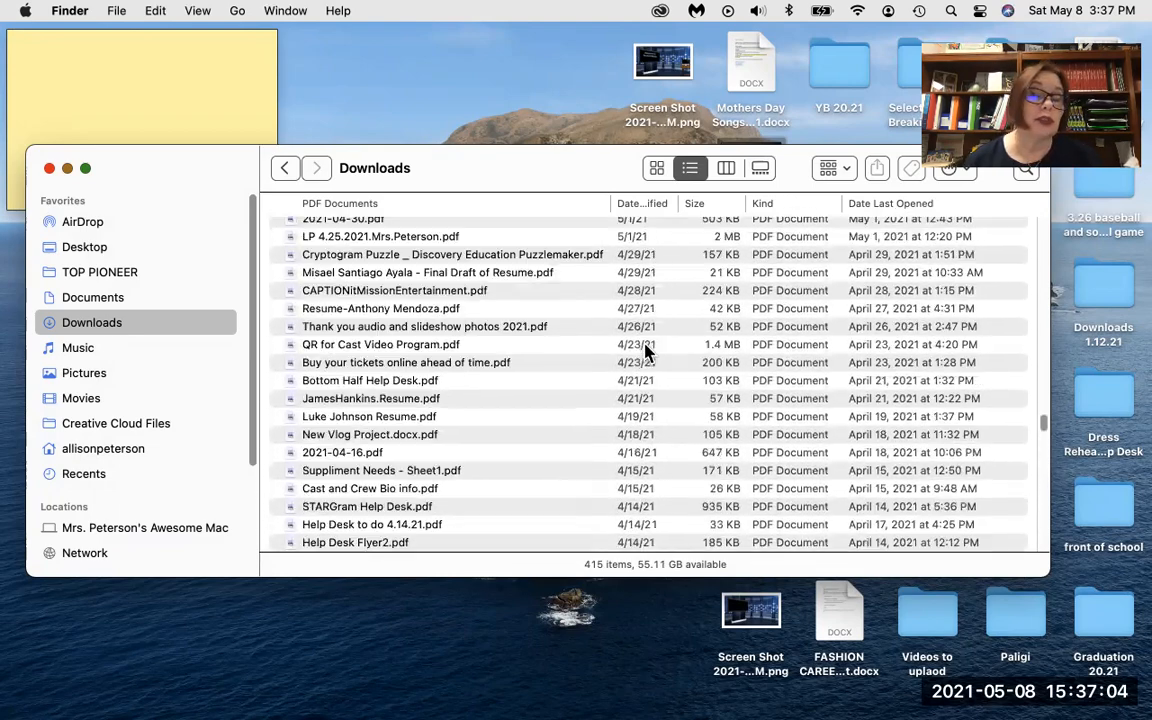
pyautogui.scroll(10, 645, 352)
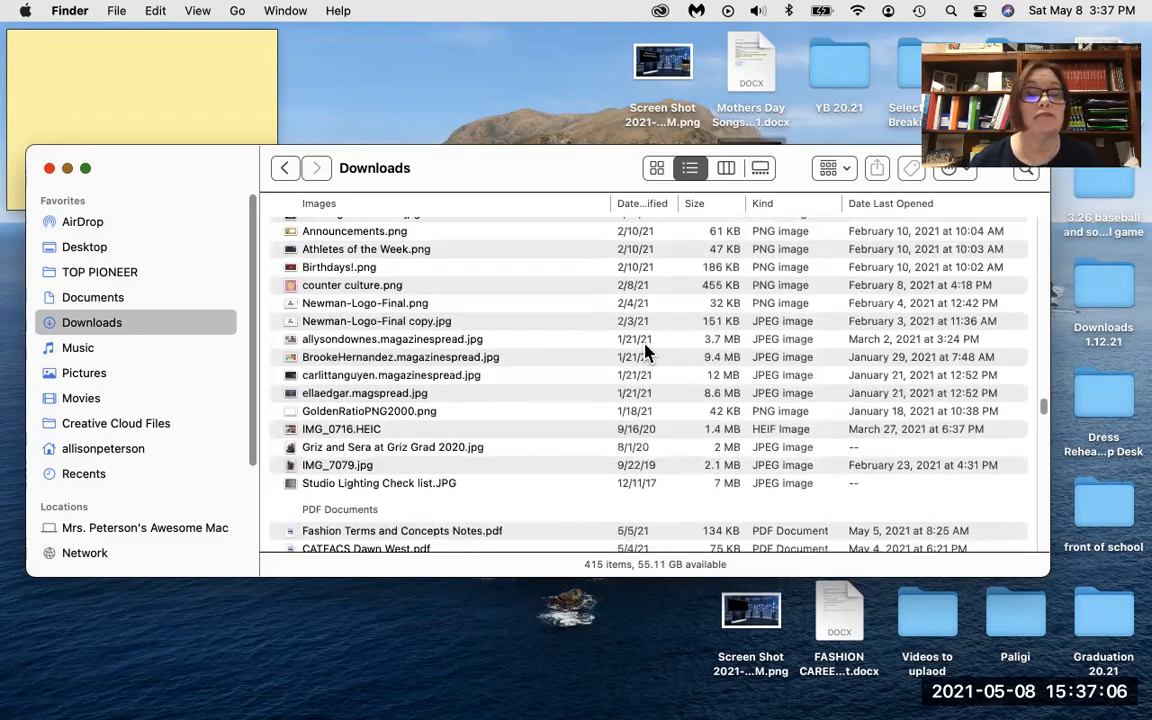
pyautogui.scroll(10, 645, 352)
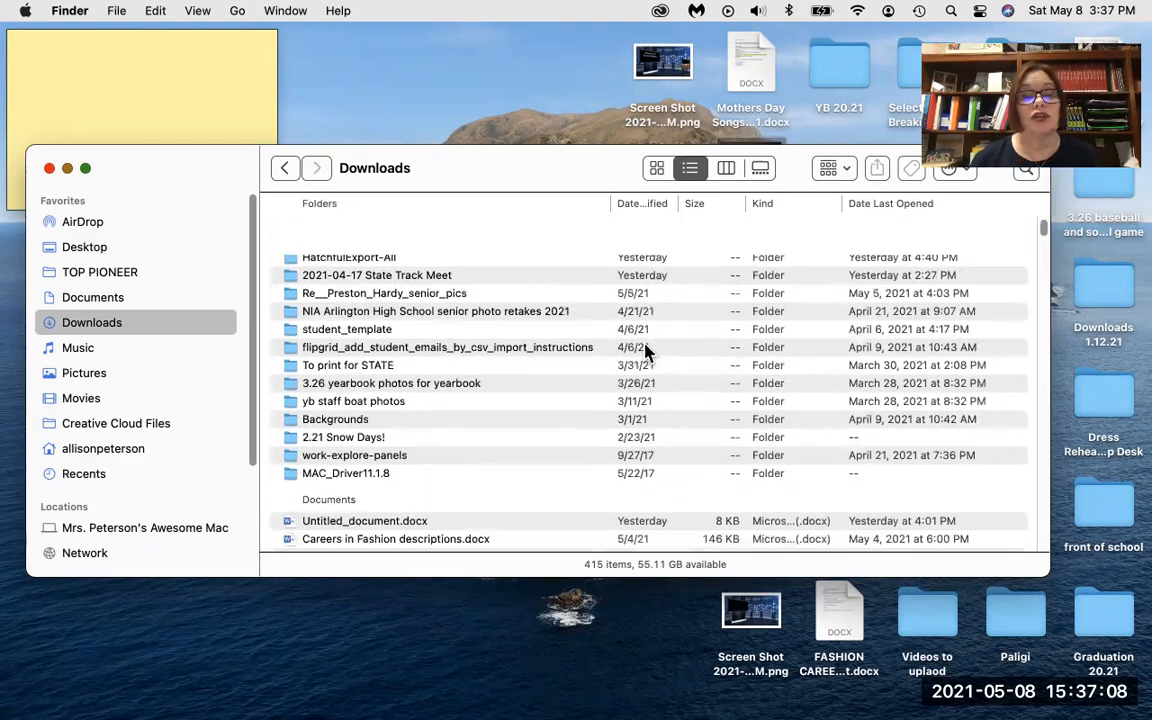
# Step: Open the HatchfulExport-All folder and preview logo_transparent.png
pyautogui.doubleClick(352, 232)
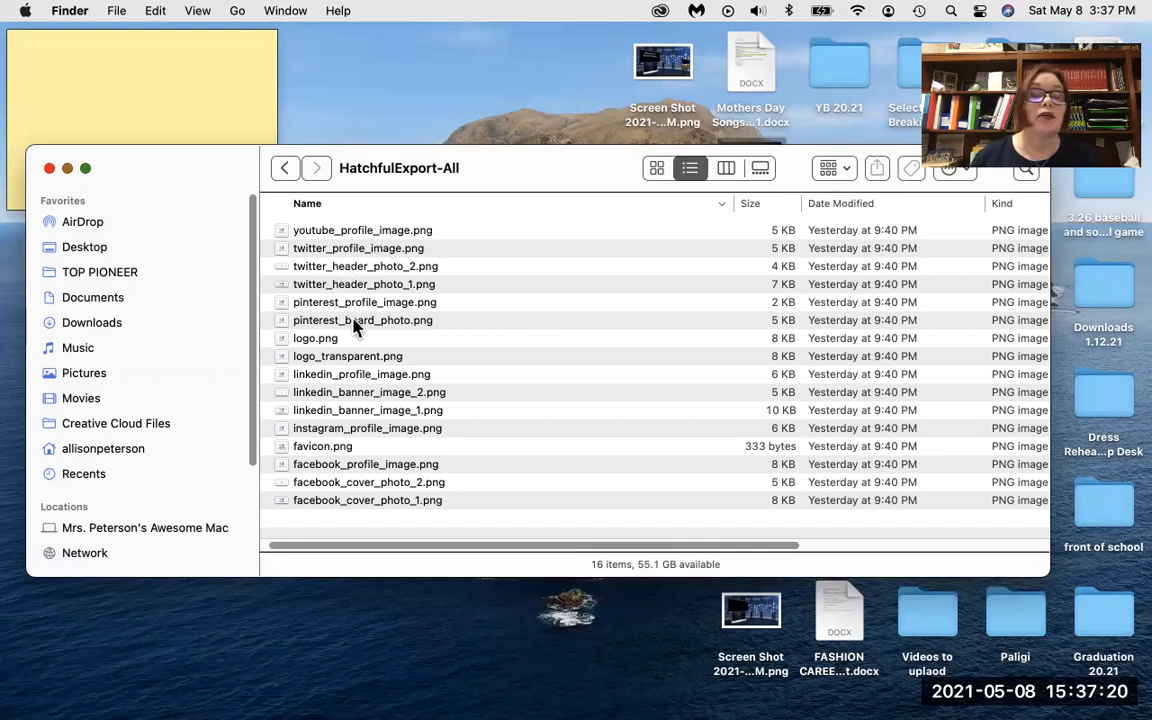
pyautogui.click(346, 360)
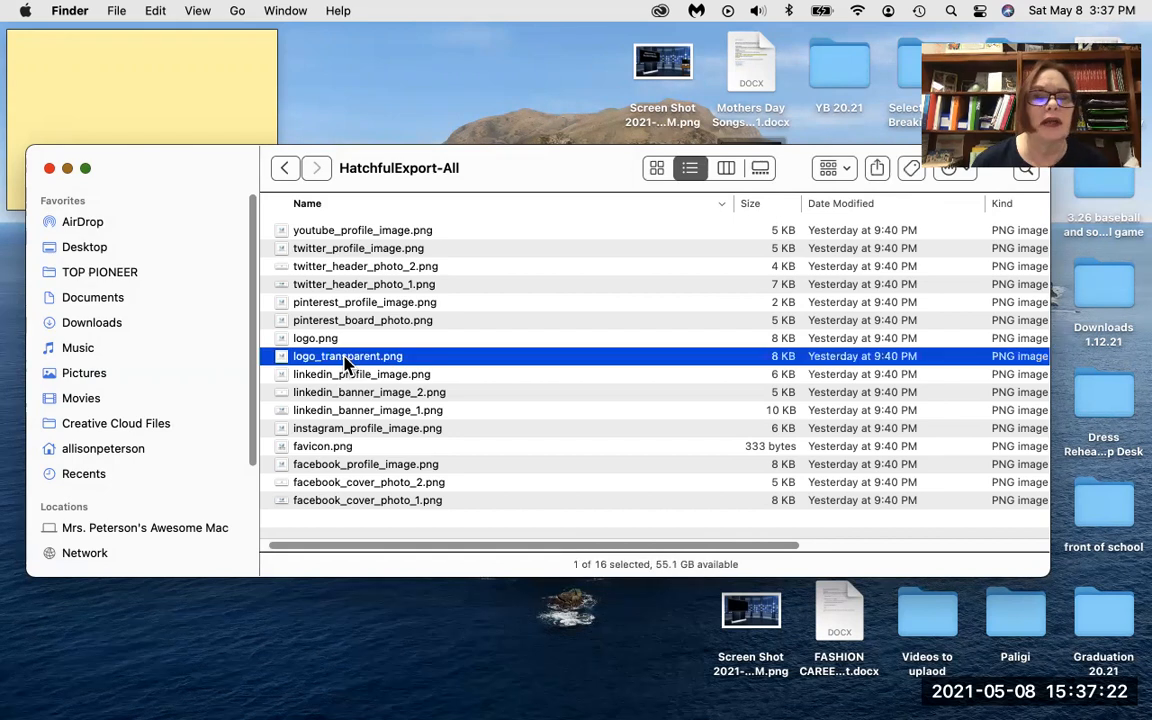
pyautogui.press('space')
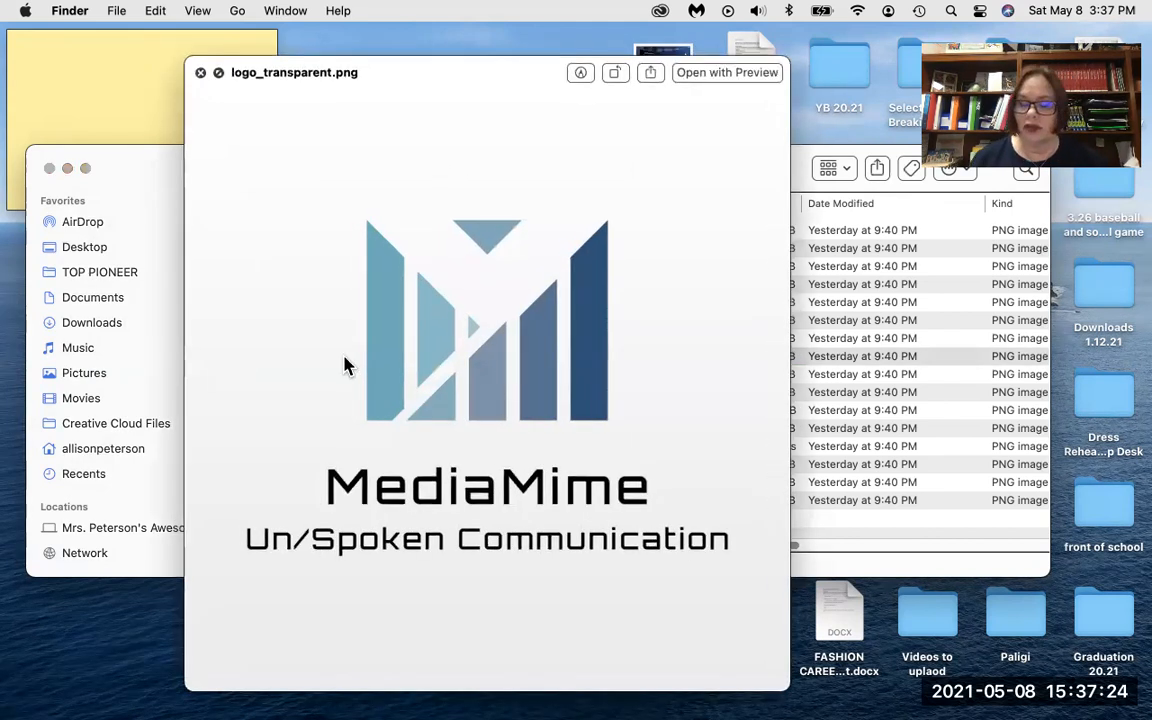
# Step: Compare the previews of logo.png and the other exported images up to youtube_profile_image.png, and close the Finder window
pyautogui.press('Up')
pyautogui.press('Down')
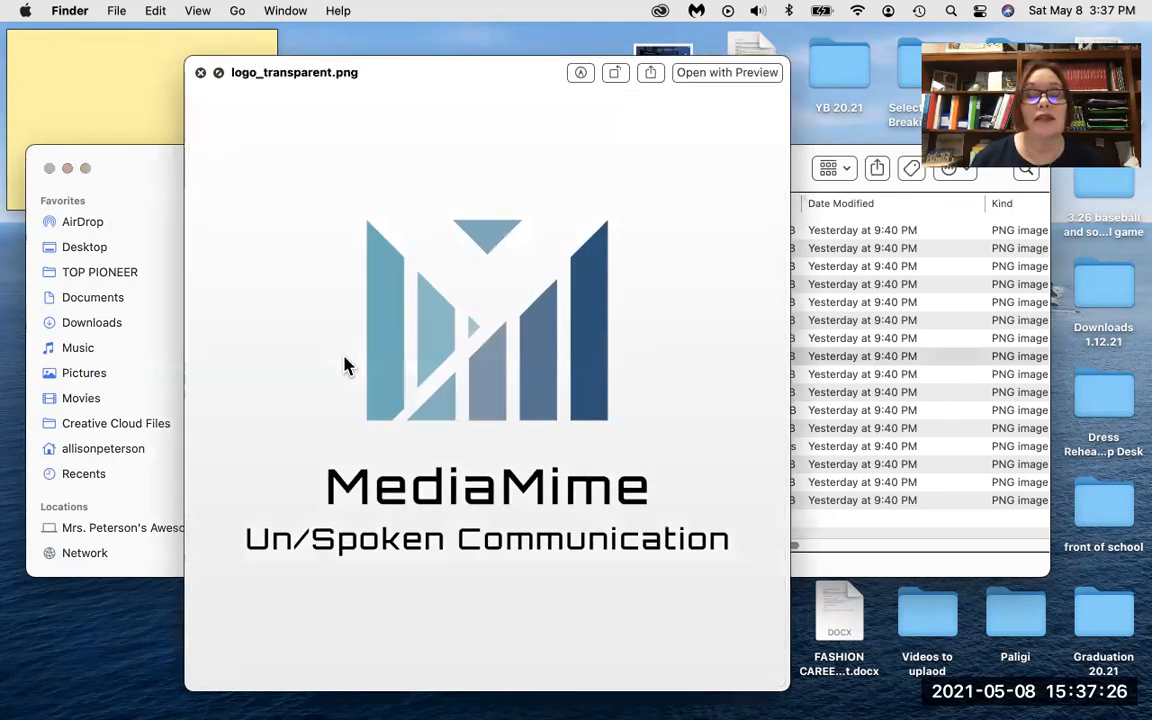
pyautogui.press('Up')
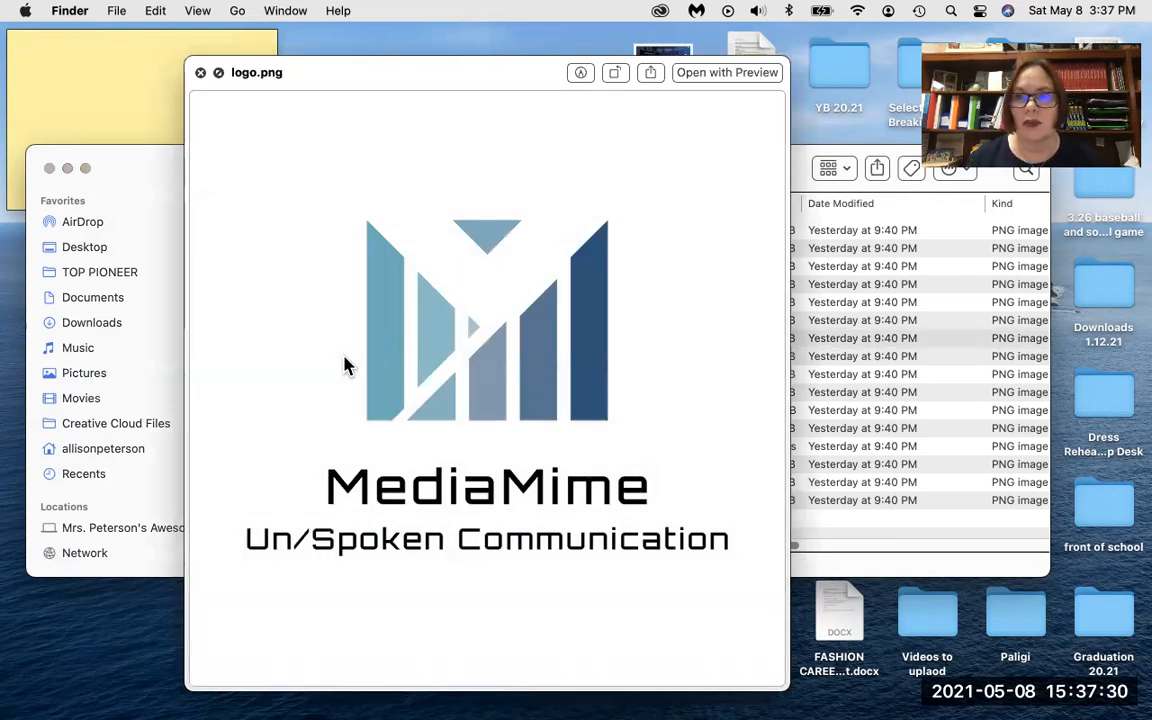
pyautogui.press('Up')
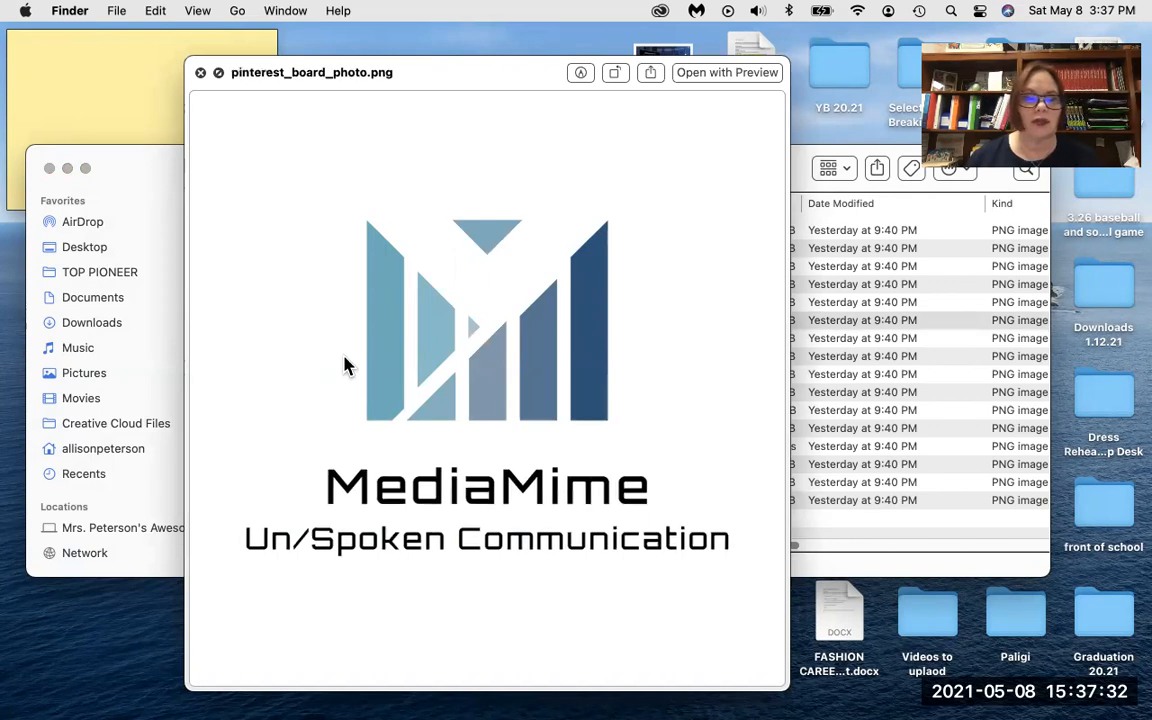
pyautogui.press('Down')
pyautogui.press('Up')
pyautogui.press('Up')
pyautogui.press('Up')
pyautogui.press('Up')
pyautogui.press('Up')
pyautogui.press('Up')
pyautogui.press('Up')
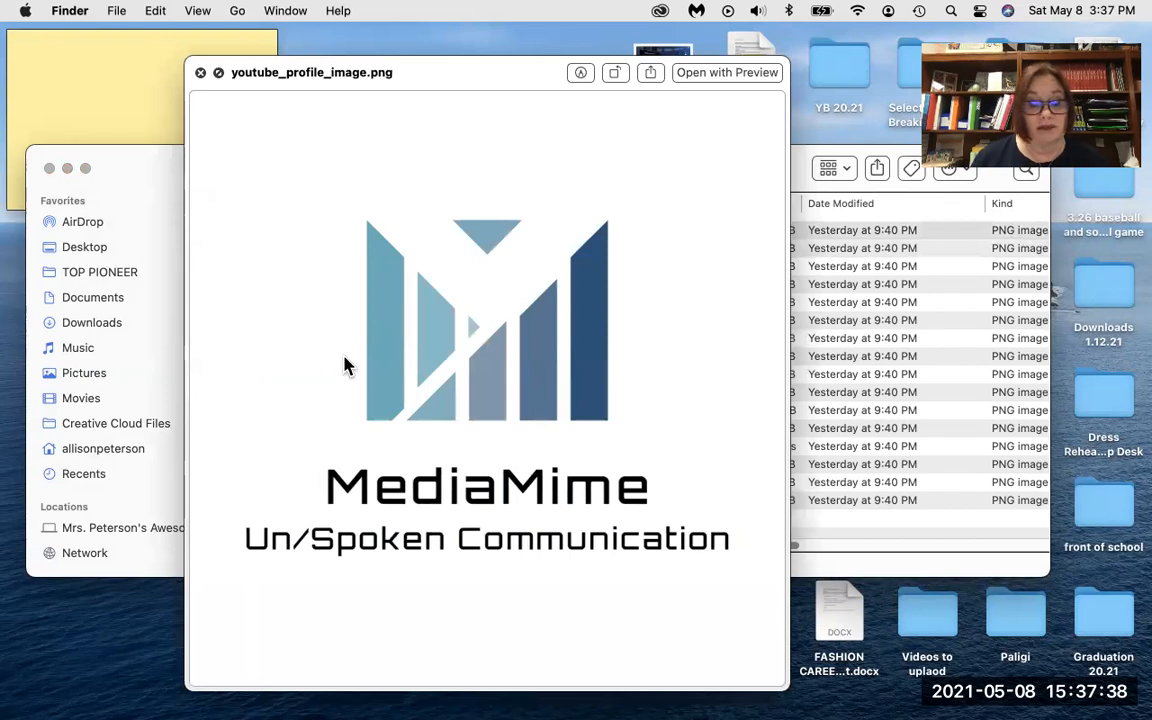
pyautogui.press('space')
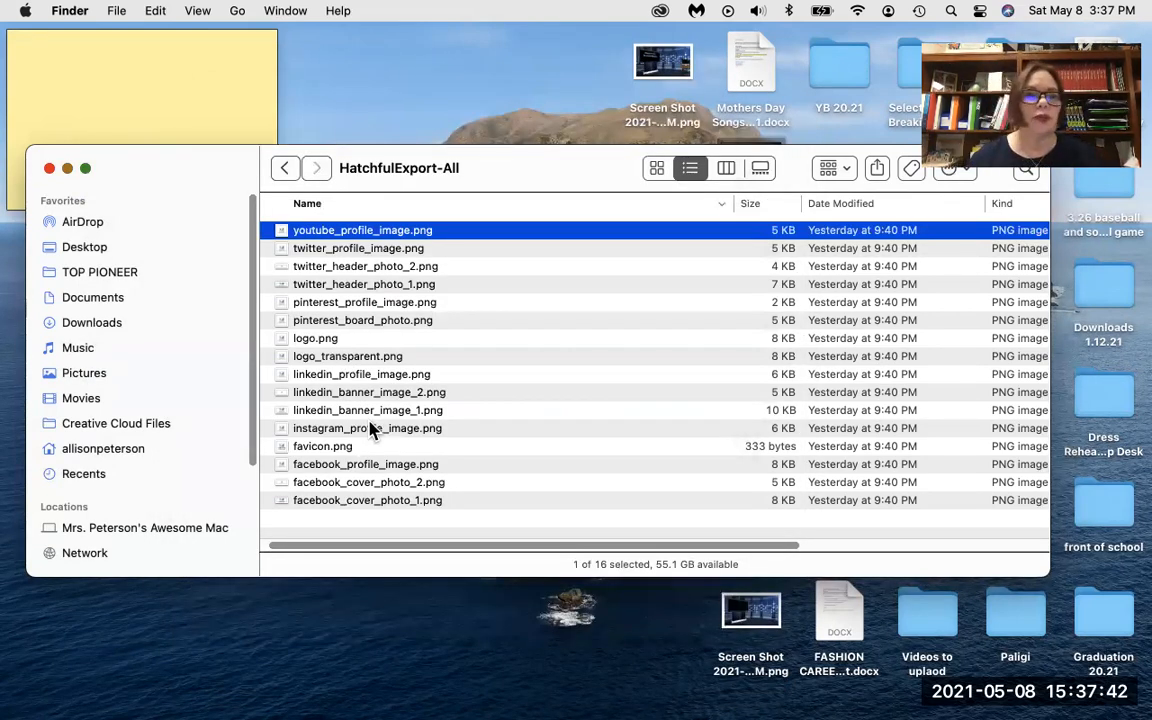
pyautogui.click(49, 170)
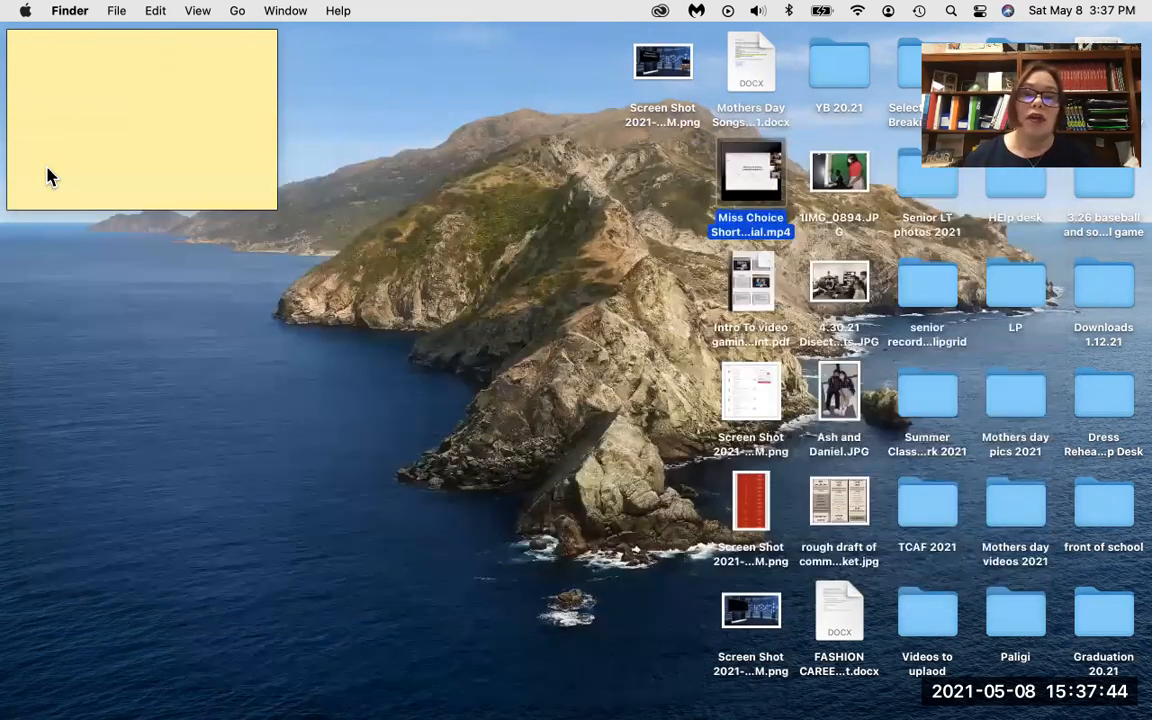